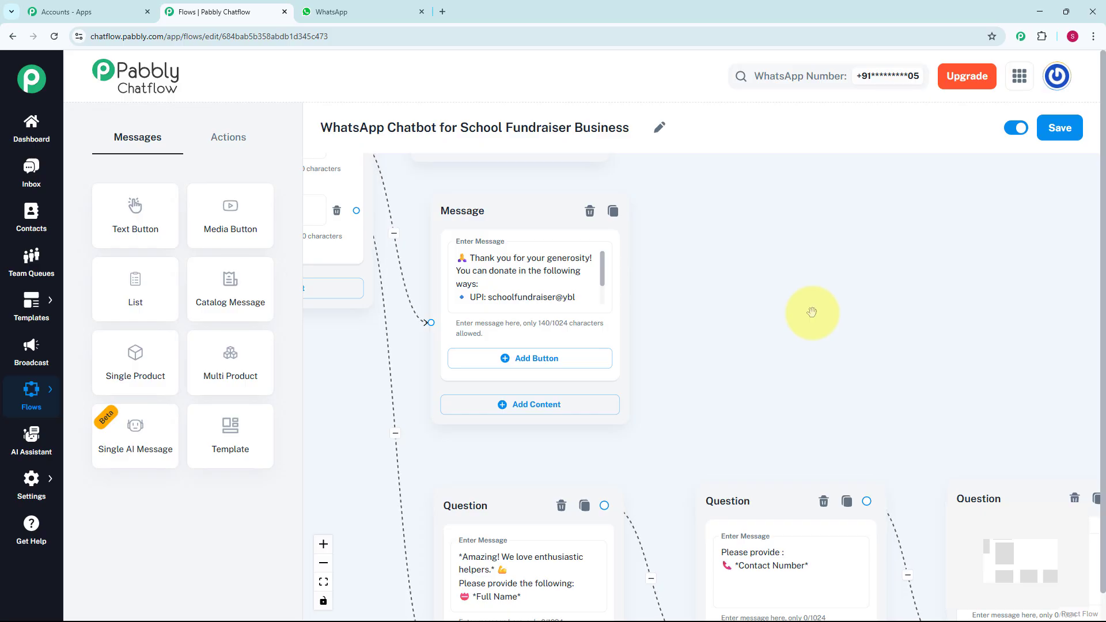
Step: Examine the School Fundraiser chatbot flow, including its donation message, volunteer questions and closing thank-you message
{"action": "left_click_drag", "start_coordinate": [807, 308], "coordinate": [777, 266]}
{"action": "scroll", "coordinate": [797, 292], "scroll_direction": "down", "scroll_amount": 2}
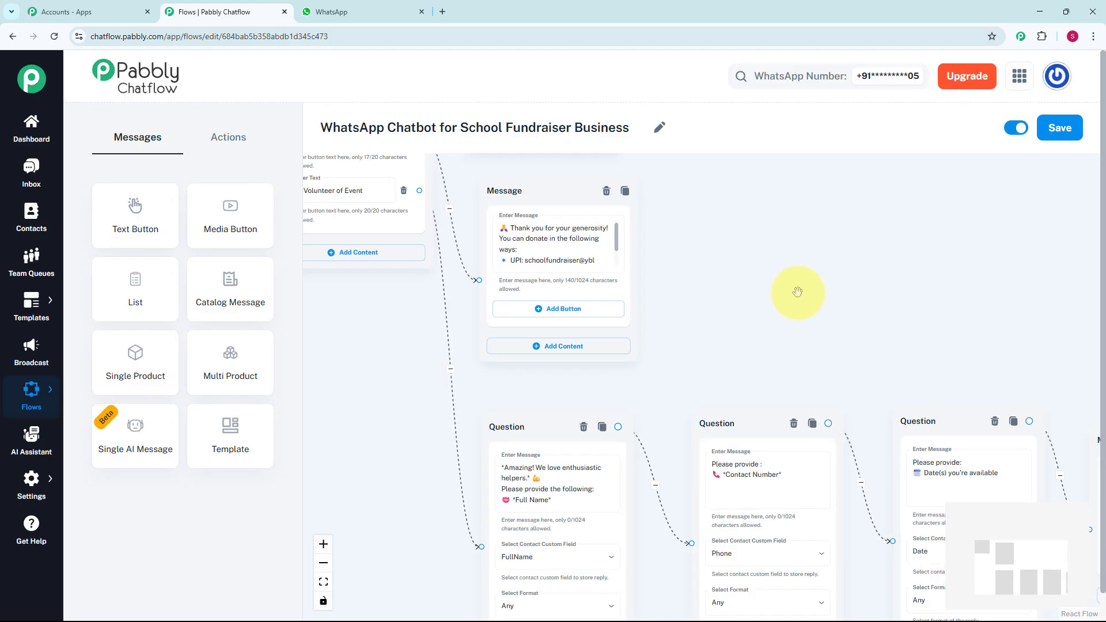
{"action": "scroll", "coordinate": [795, 289], "scroll_direction": "down", "scroll_amount": 3}
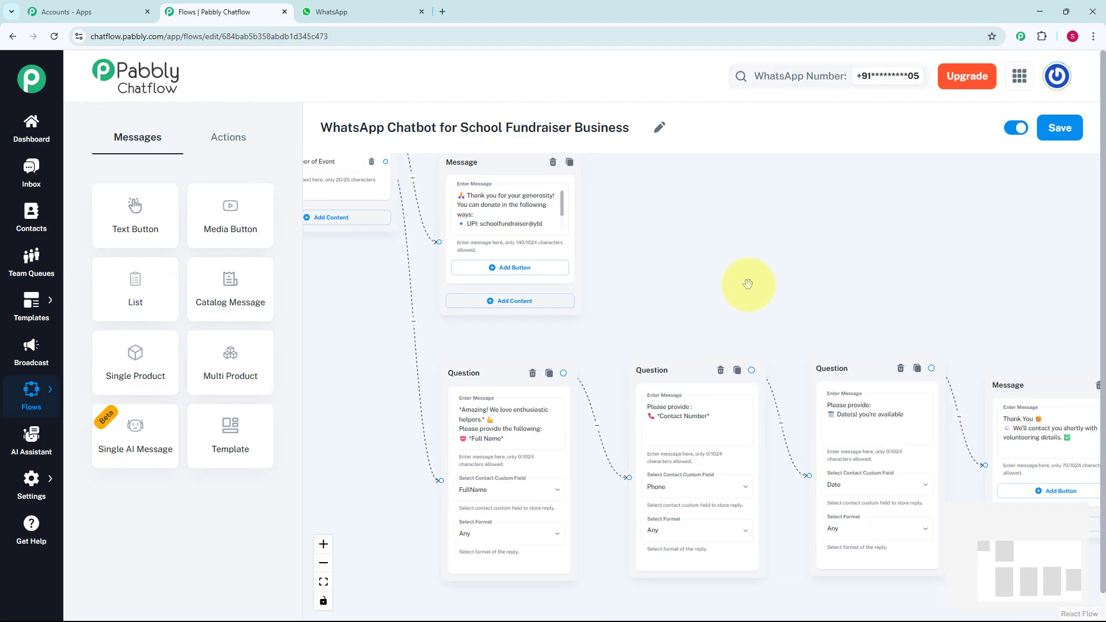
{"action": "left_click_drag", "start_coordinate": [747, 284], "coordinate": [662, 254]}
{"action": "scroll", "coordinate": [730, 262], "scroll_direction": "down", "scroll_amount": 1}
{"action": "left_click_drag", "start_coordinate": [730, 264], "coordinate": [682, 267]}
{"action": "scroll", "coordinate": [679, 265], "scroll_direction": "up", "scroll_amount": 2}
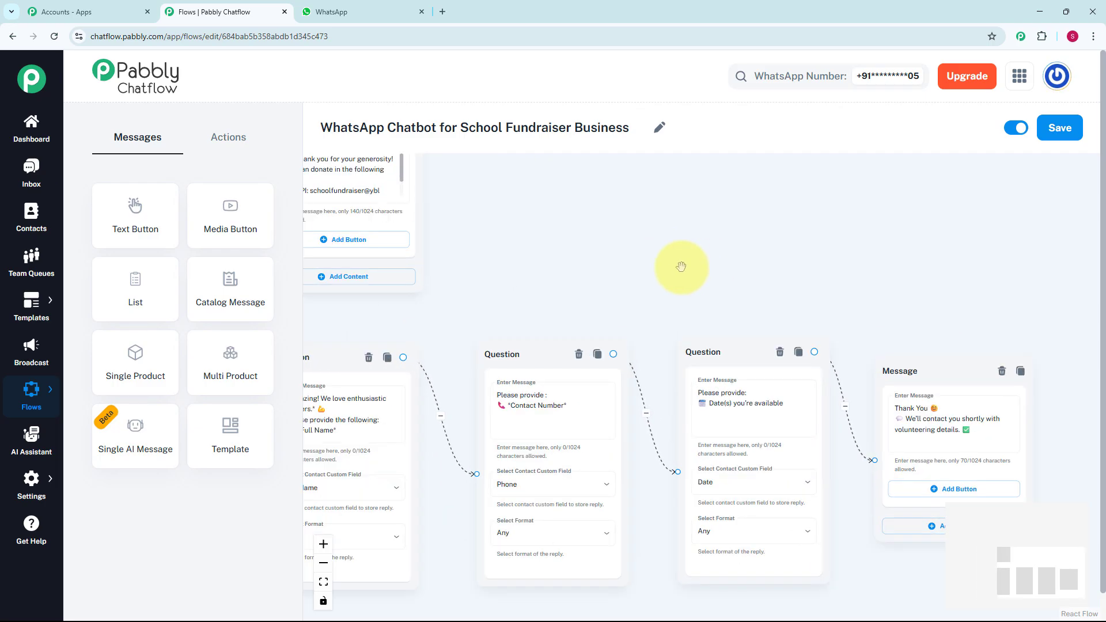
{"action": "scroll", "coordinate": [679, 264], "scroll_direction": "down", "scroll_amount": 2}
{"action": "left_click_drag", "start_coordinate": [679, 263], "coordinate": [727, 299]}
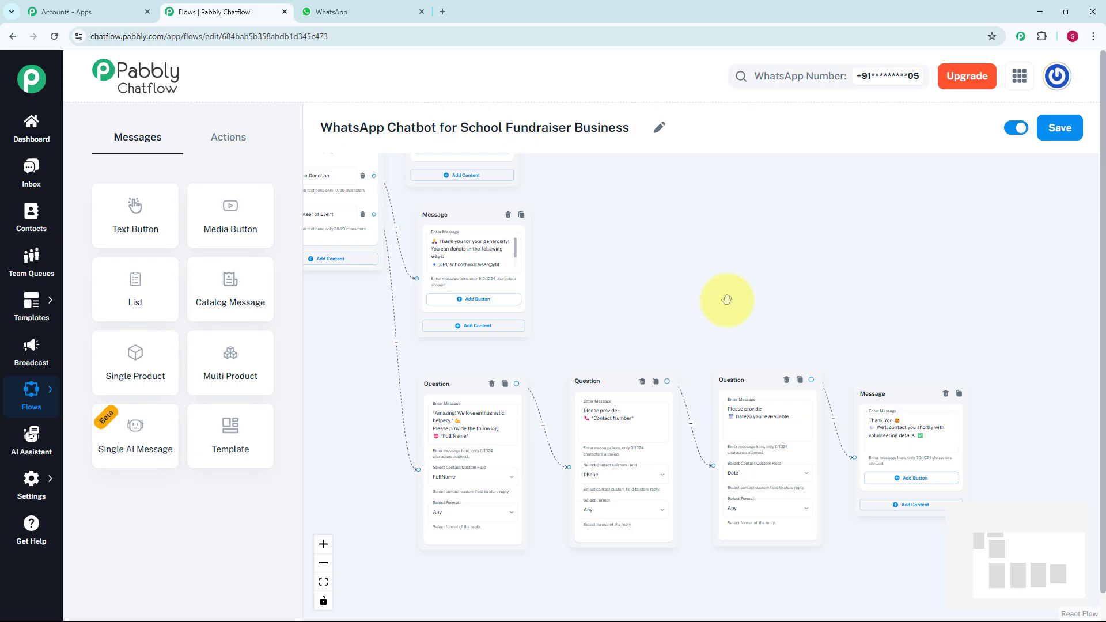
{"action": "scroll", "coordinate": [726, 299], "scroll_direction": "down", "scroll_amount": 1}
{"action": "scroll", "coordinate": [729, 302], "scroll_direction": "down", "scroll_amount": 4}
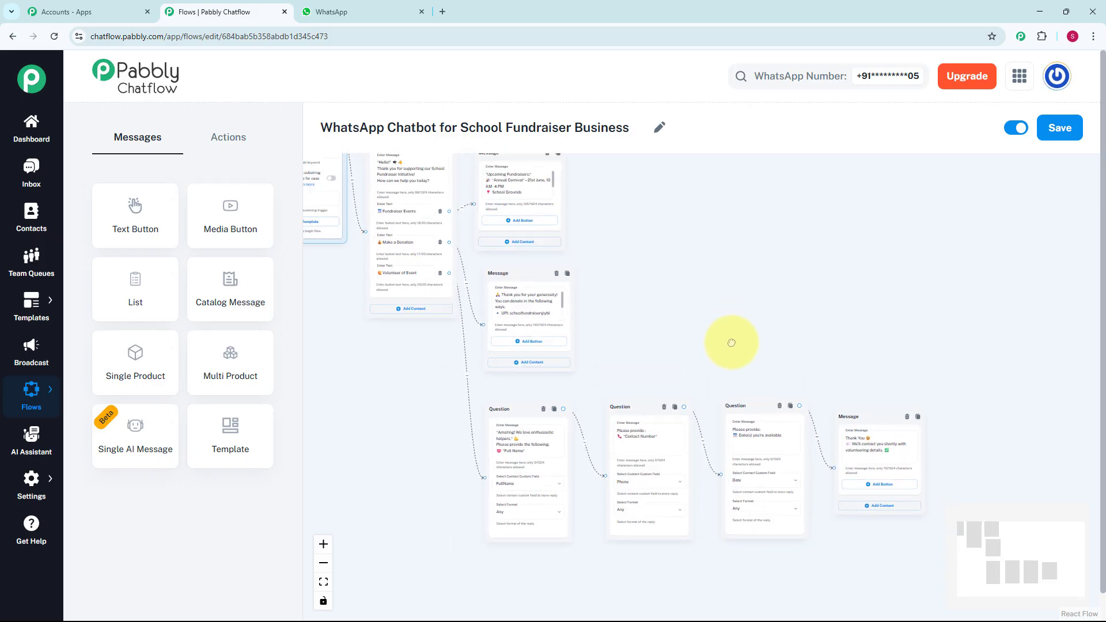
Step: Switch to WhatsApp Web and test the chatbot's Fundraiser Events, Make a Donation and Volunteer of Event options, reviewing the conversation
{"action": "key", "text": "ctrl+Tab"}
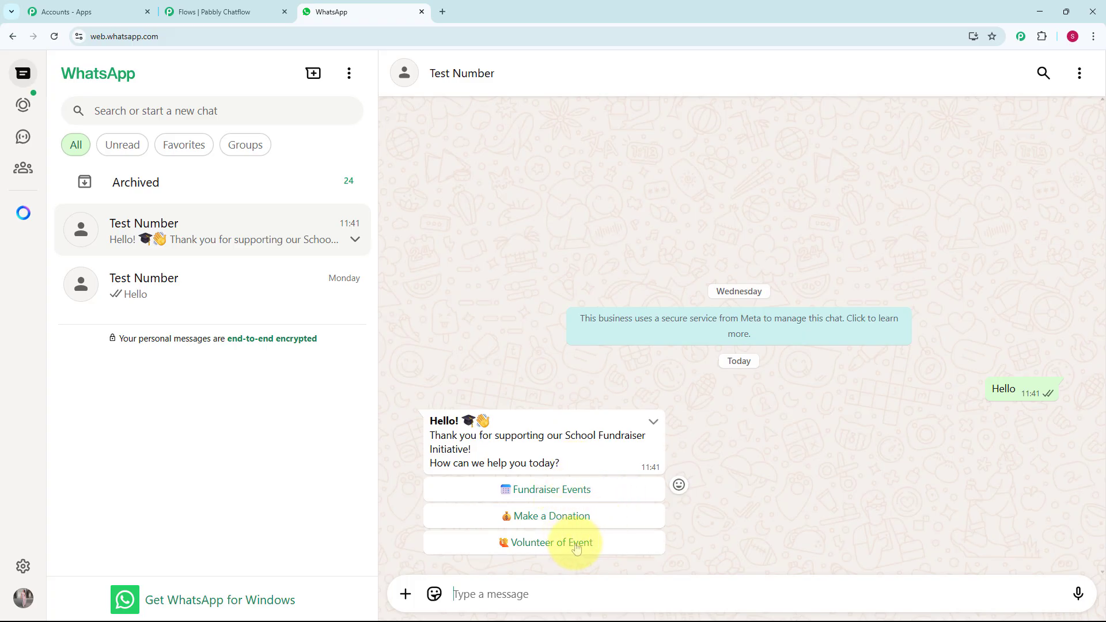
{"action": "left_click", "coordinate": [582, 497]}
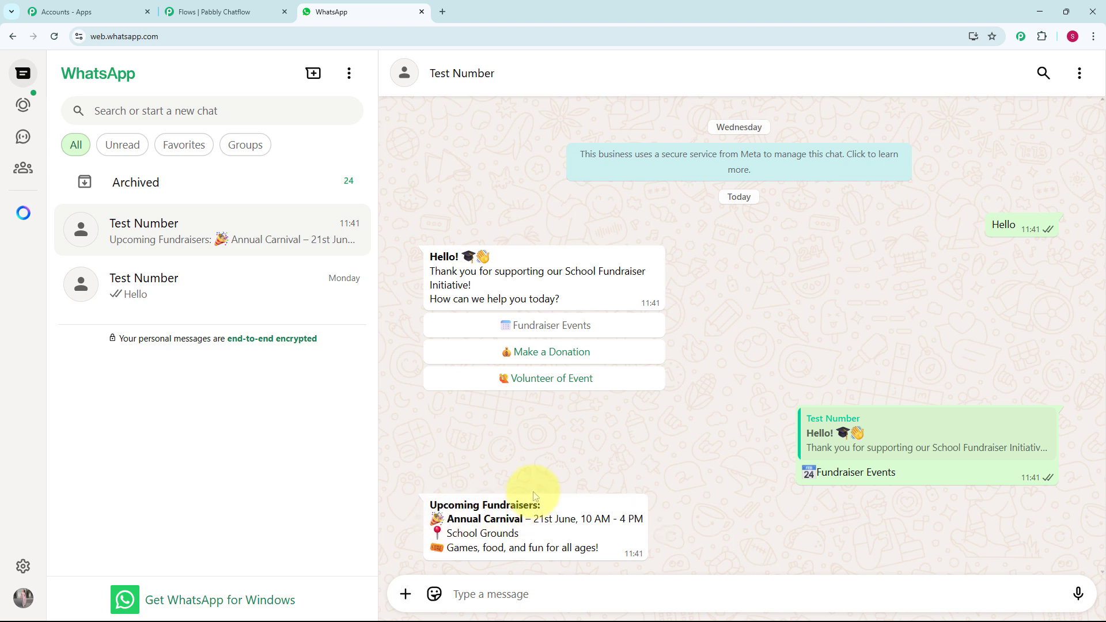
{"action": "left_click", "coordinate": [554, 361]}
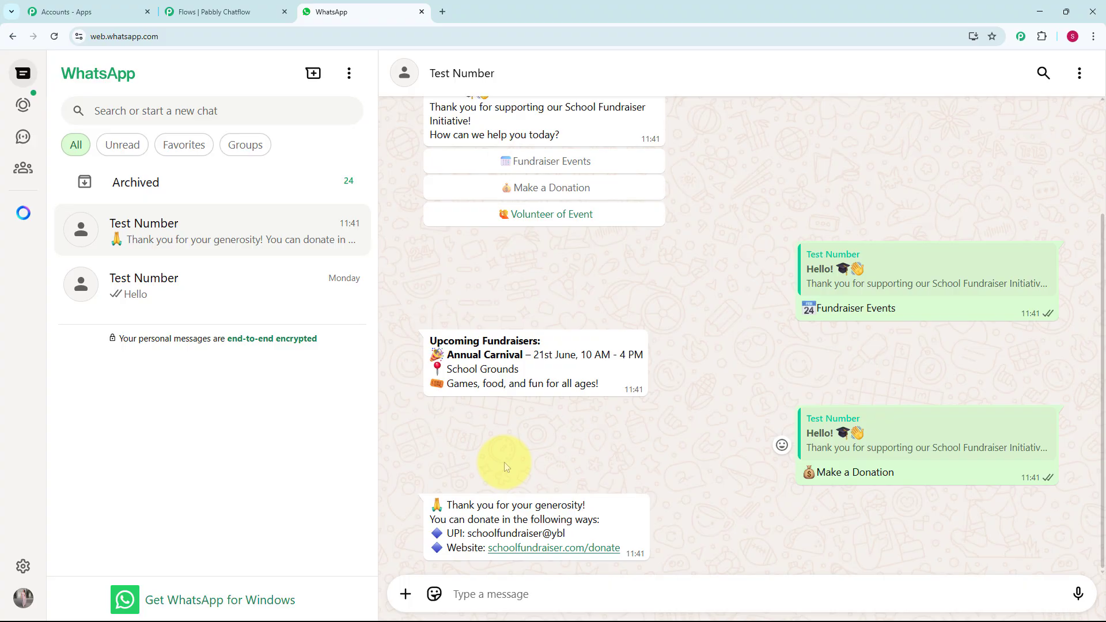
{"action": "scroll", "coordinate": [503, 462], "scroll_direction": "up", "scroll_amount": 3}
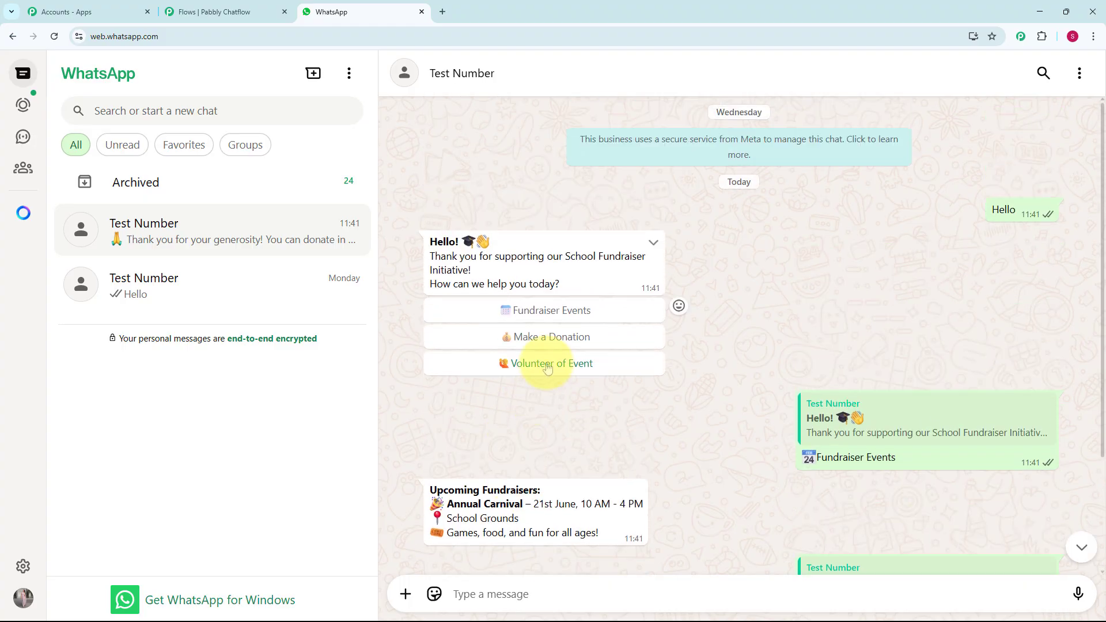
{"action": "left_click", "coordinate": [548, 368]}
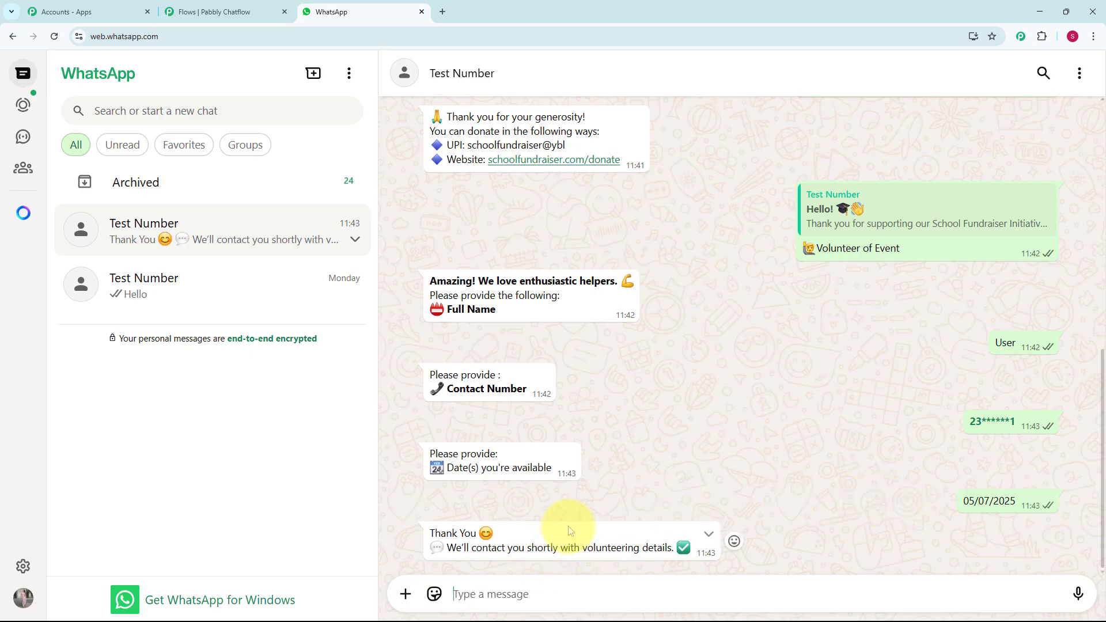
{"action": "scroll", "coordinate": [571, 530], "scroll_direction": "up", "scroll_amount": 8}
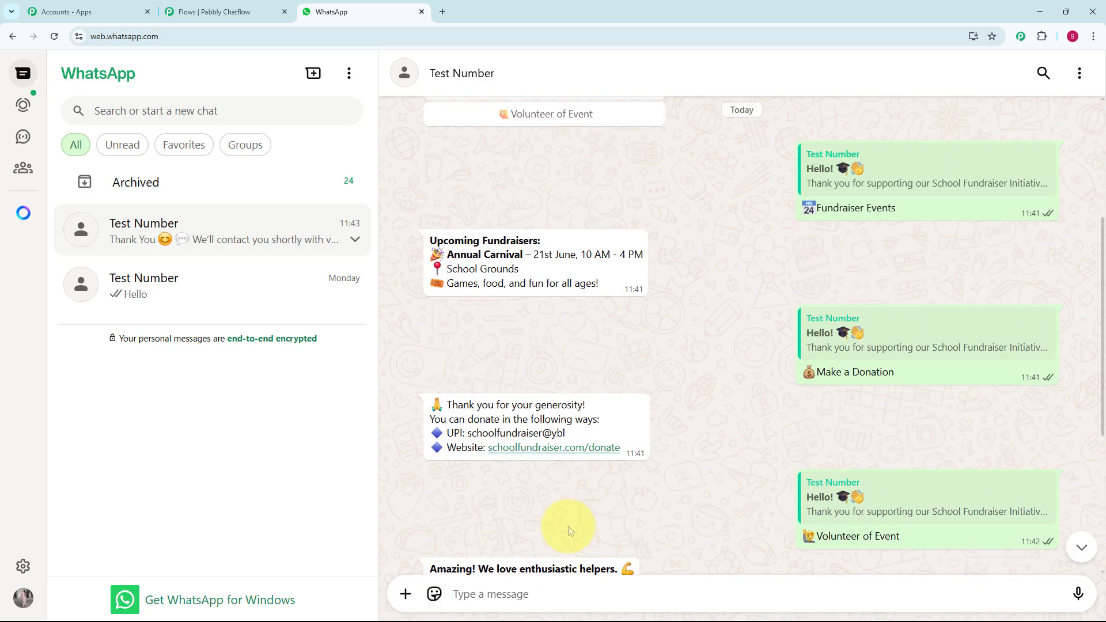
{"action": "scroll", "coordinate": [570, 530], "scroll_direction": "up", "scroll_amount": 2}
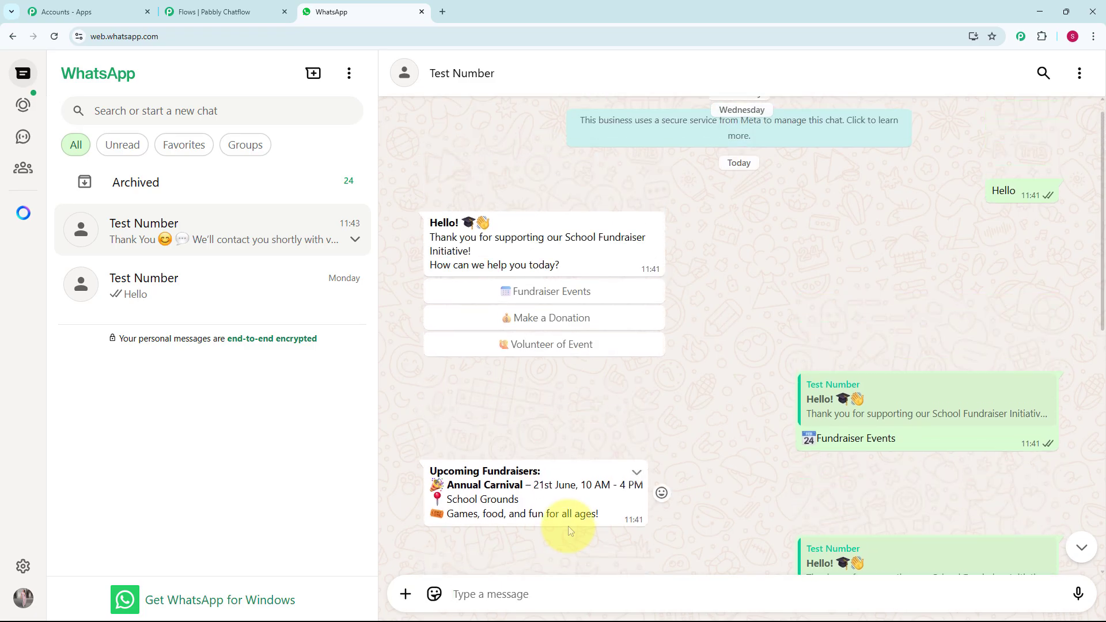
{"action": "scroll", "coordinate": [570, 531], "scroll_direction": "up", "scroll_amount": 1}
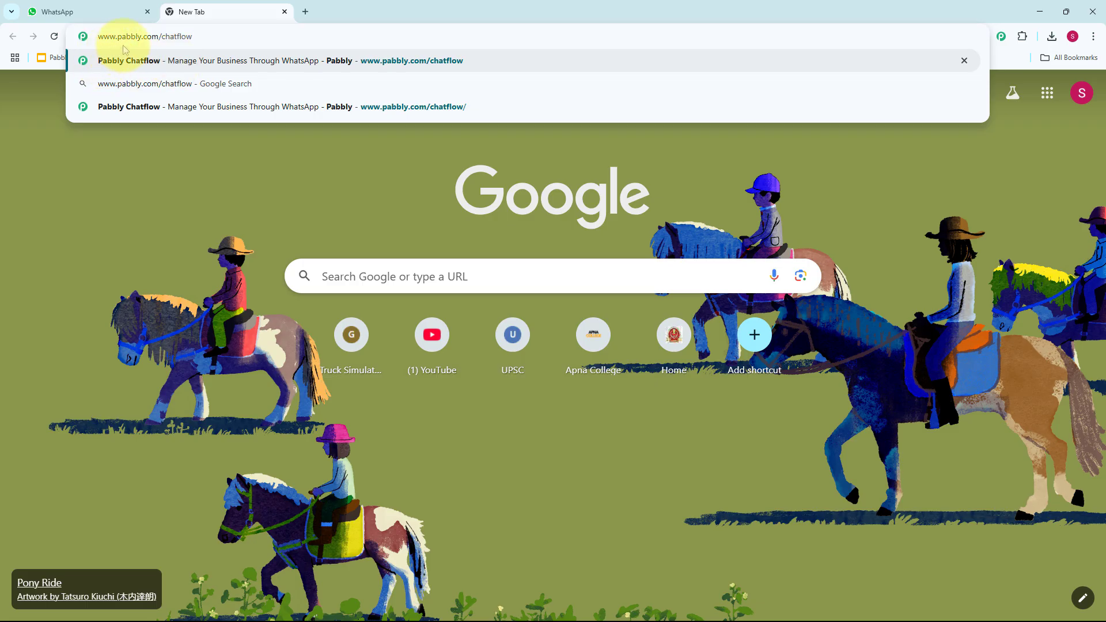
{"action": "left_click", "coordinate": [160, 53]}
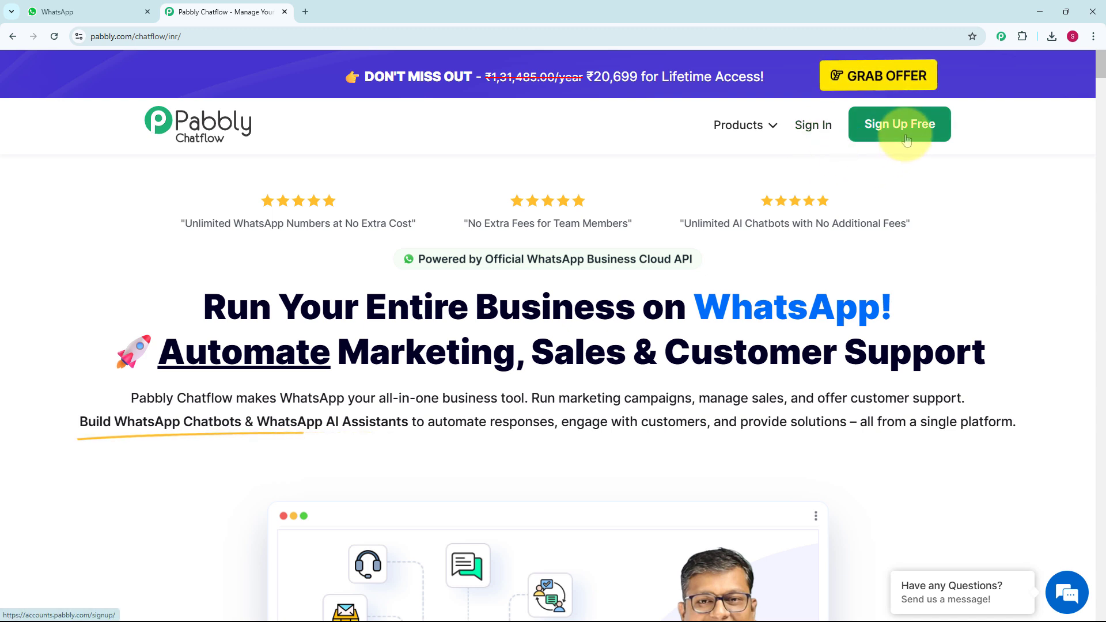
{"action": "left_click", "coordinate": [810, 142]}
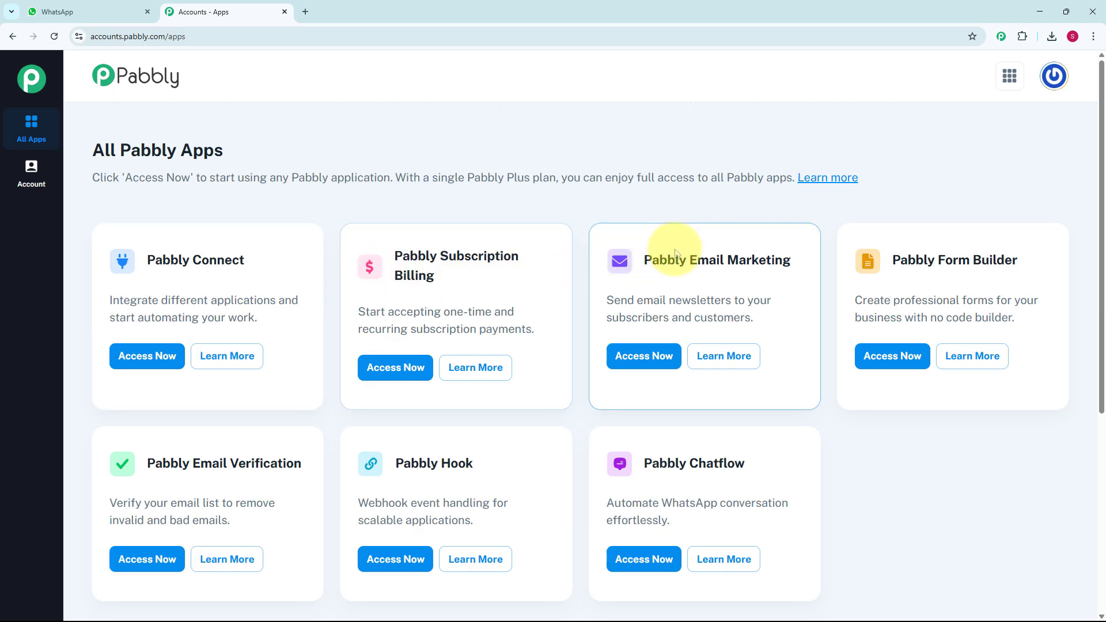
{"action": "scroll", "coordinate": [679, 253], "scroll_direction": "down", "scroll_amount": 2}
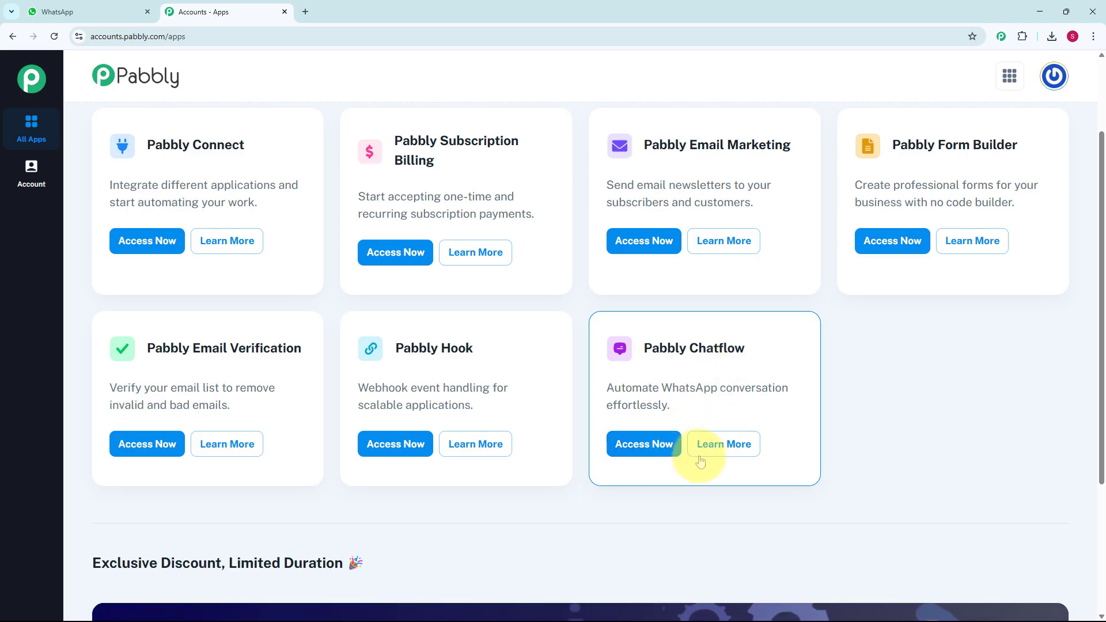
{"action": "left_click", "coordinate": [652, 454]}
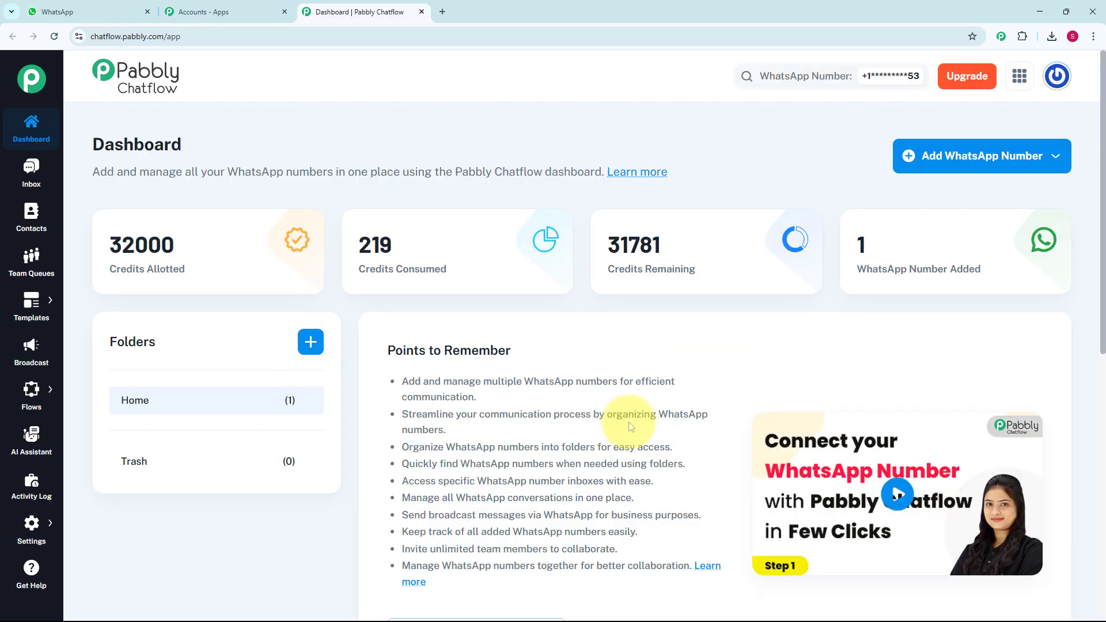
Step: Review the dashboard's list of connected WhatsApp numbers, the option for adding a number and the available app sections
{"action": "scroll", "coordinate": [636, 426], "scroll_direction": "down", "scroll_amount": 1}
{"action": "scroll", "coordinate": [636, 427], "scroll_direction": "down", "scroll_amount": 8}
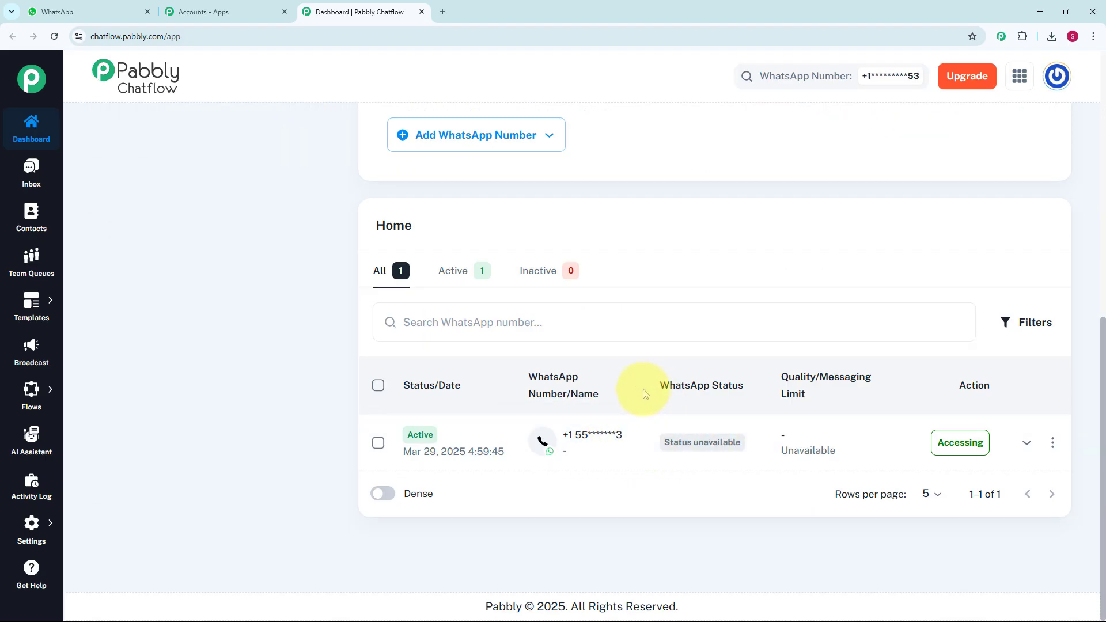
{"action": "scroll", "coordinate": [637, 397], "scroll_direction": "up", "scroll_amount": 8}
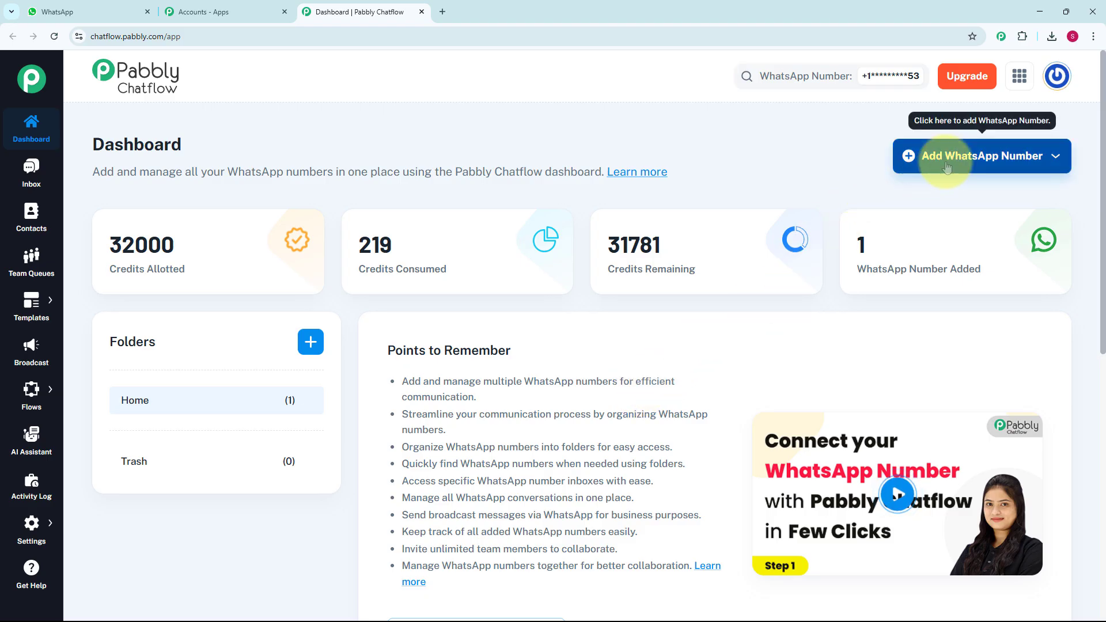
{"action": "left_click", "coordinate": [991, 166]}
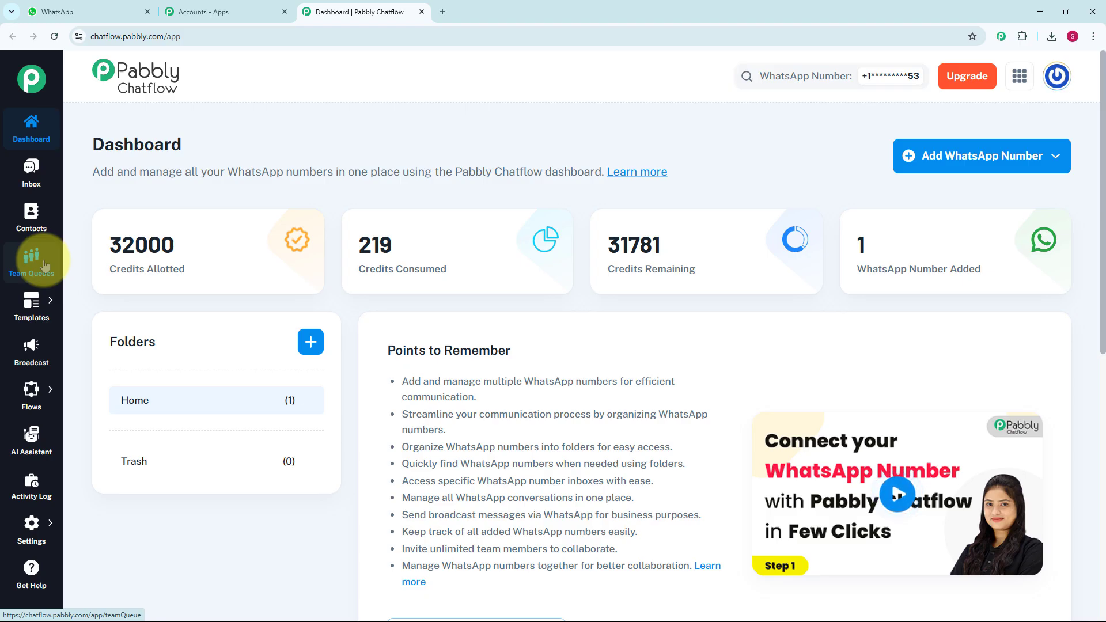
{"action": "mouse_move", "coordinate": [36, 317]}
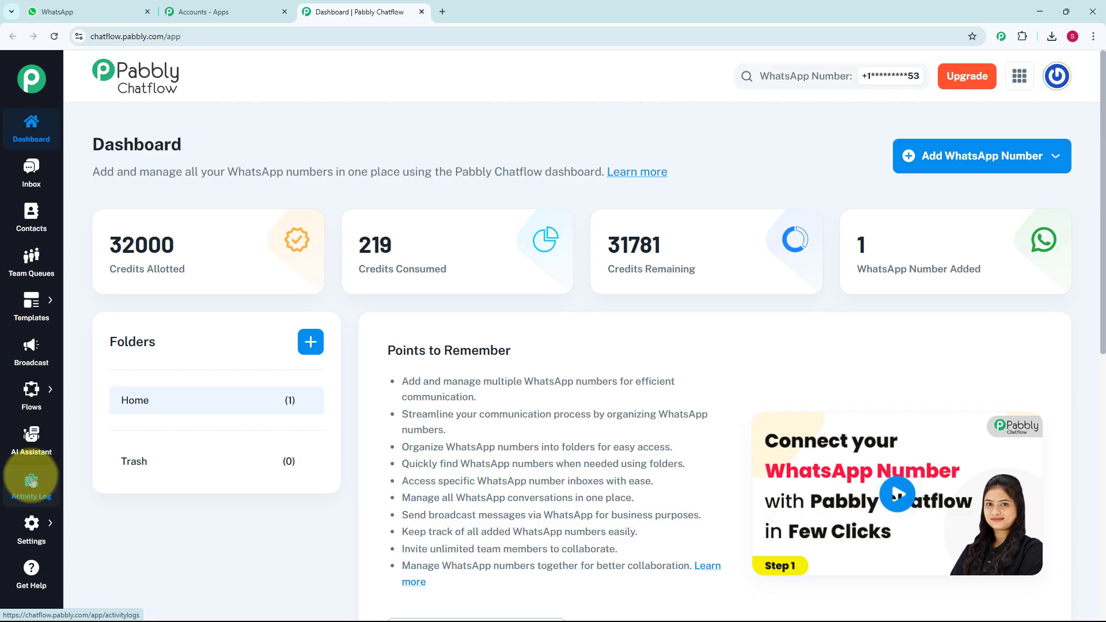
{"action": "mouse_move", "coordinate": [35, 531]}
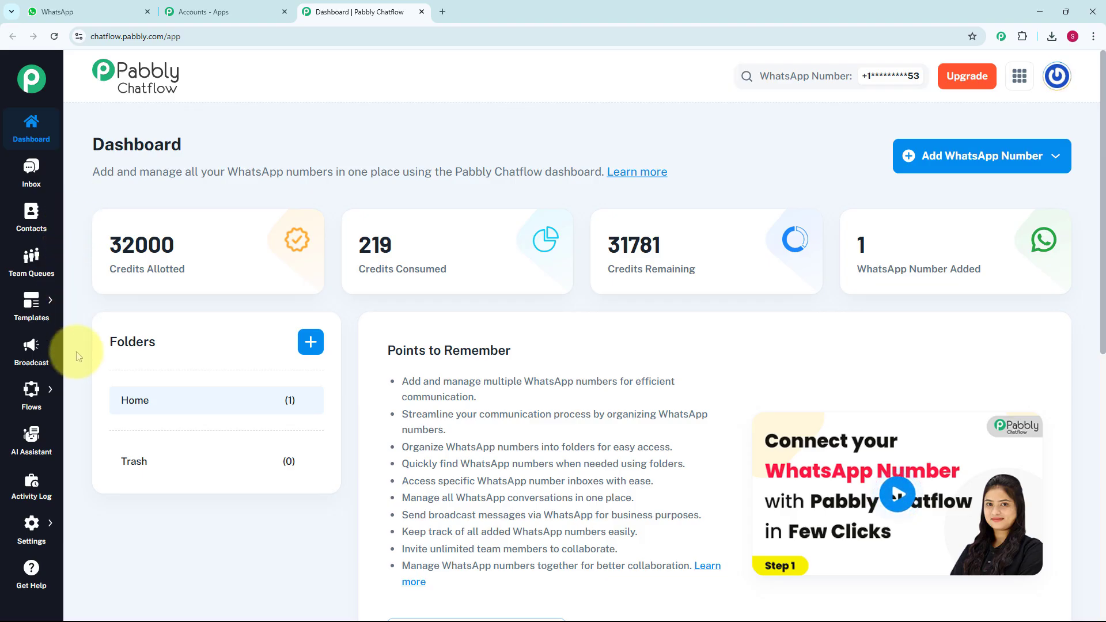
Step: Open the Flow Builder and add a new flow named WhatsApp Chatbot for School Fundraiser Event
{"action": "mouse_move", "coordinate": [46, 402]}
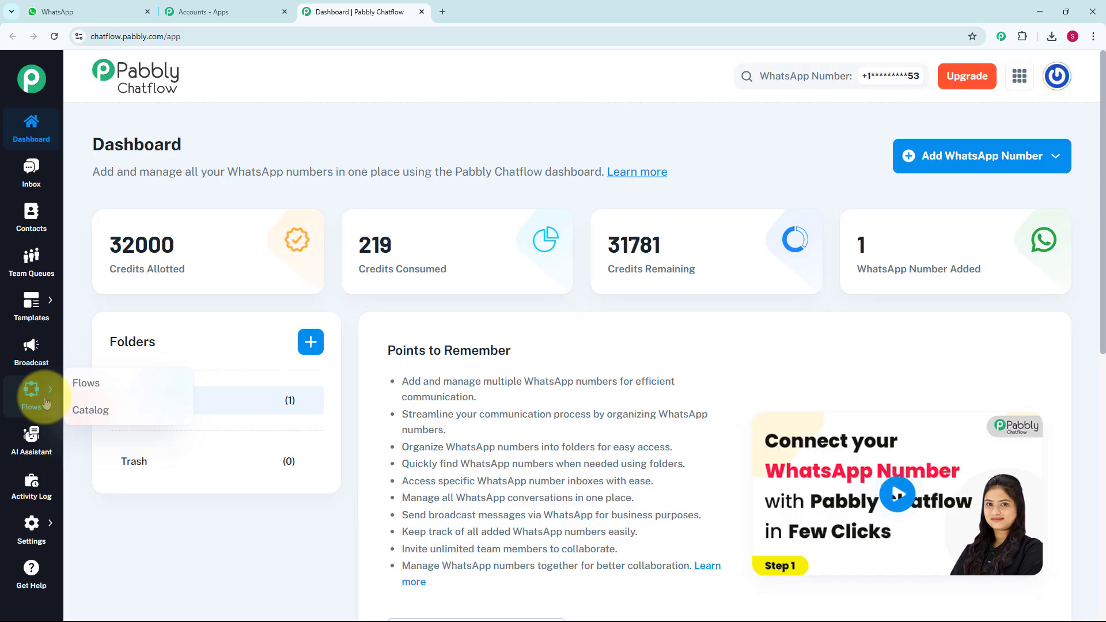
{"action": "left_click", "coordinate": [100, 381]}
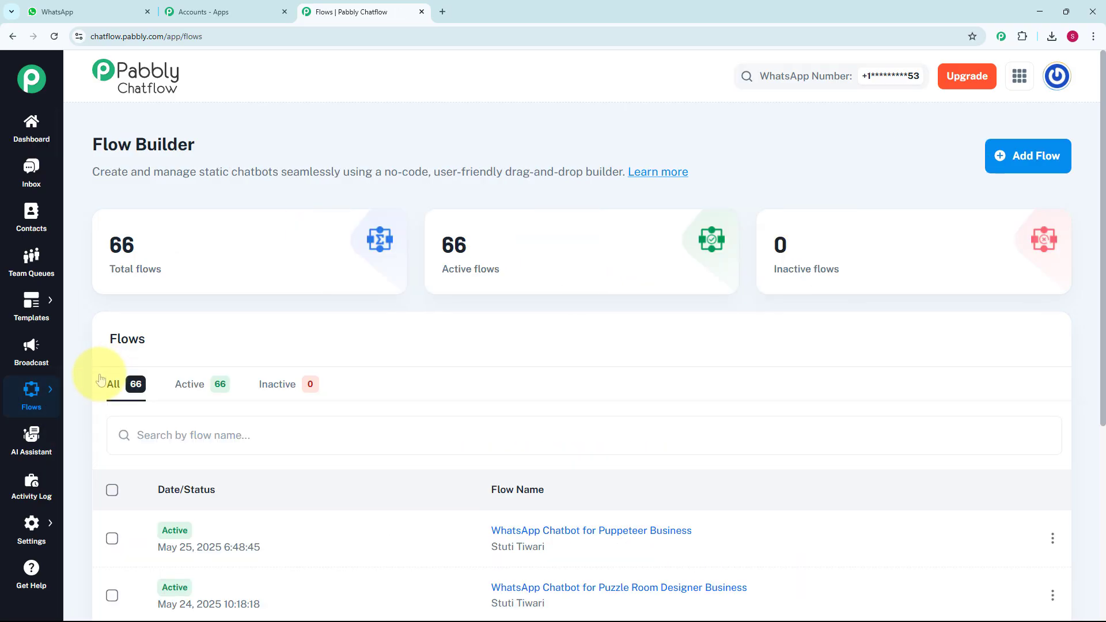
{"action": "scroll", "coordinate": [486, 462], "scroll_direction": "down", "scroll_amount": 5}
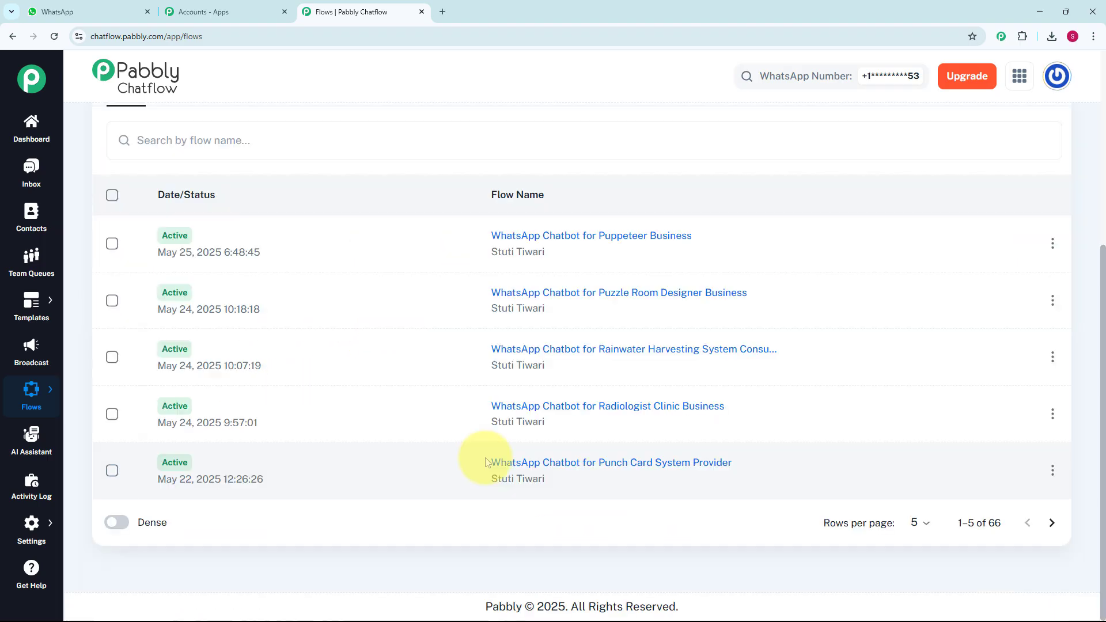
{"action": "scroll", "coordinate": [485, 462], "scroll_direction": "up", "scroll_amount": 5}
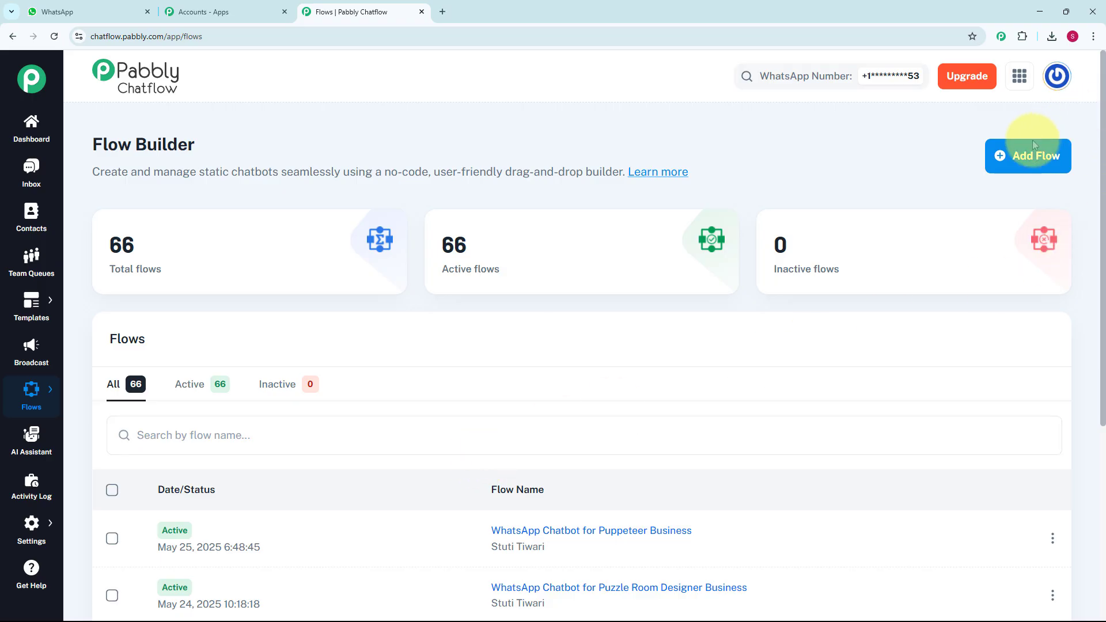
{"action": "left_click", "coordinate": [1031, 158]}
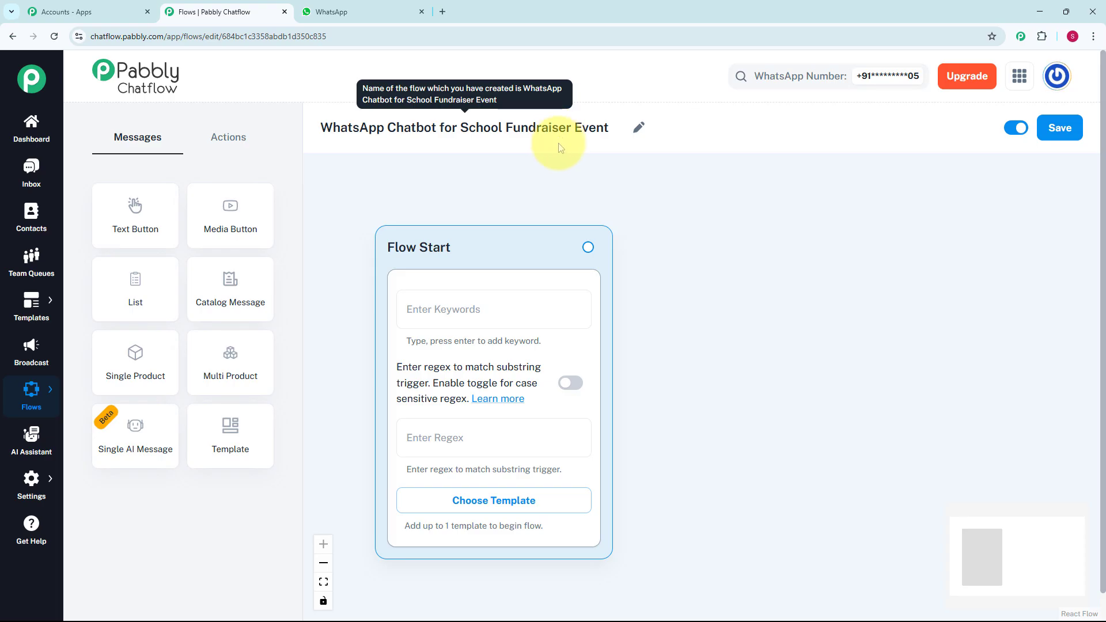
Step: Set the trigger regex of the Flow Start block to [\s\S]+
{"action": "left_click", "coordinate": [503, 312]}
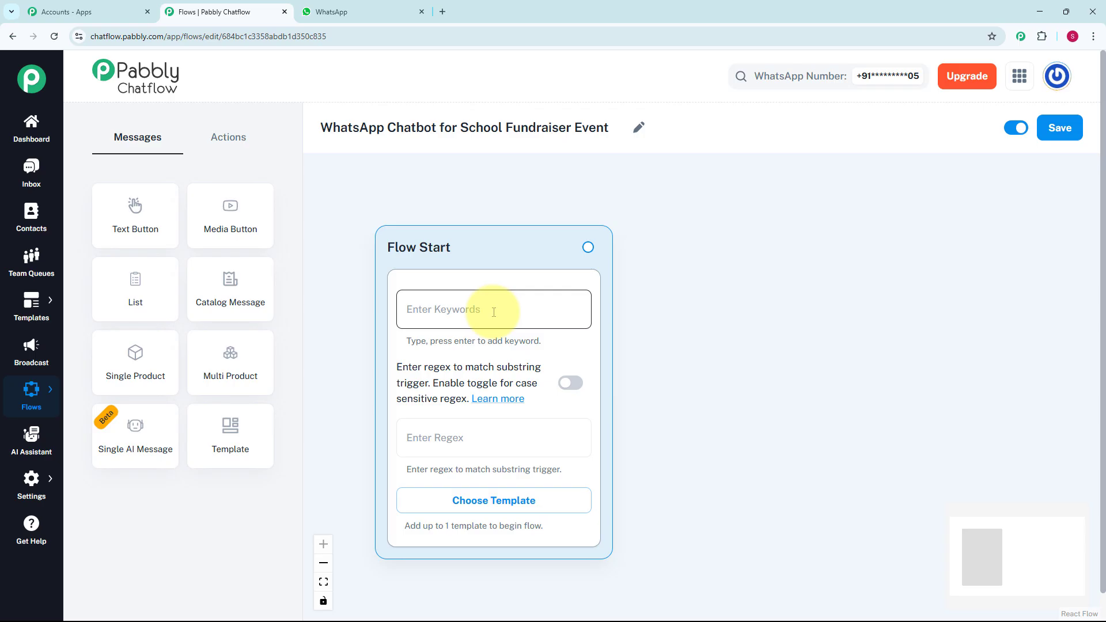
{"action": "left_click", "coordinate": [488, 438]}
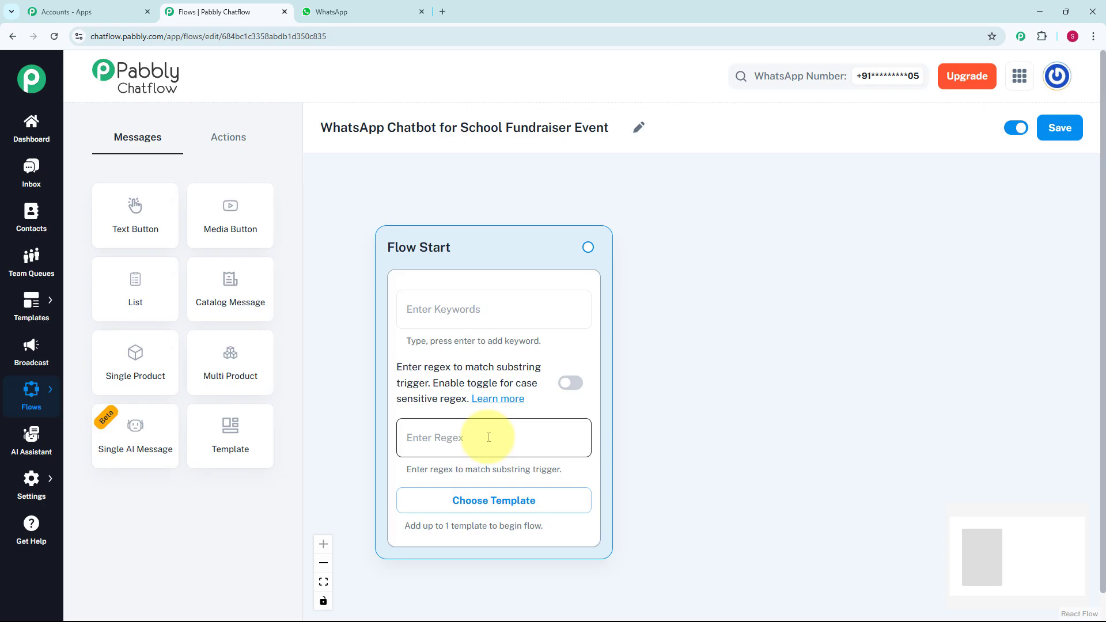
{"action": "type", "text": "[\\s\\S]+"}
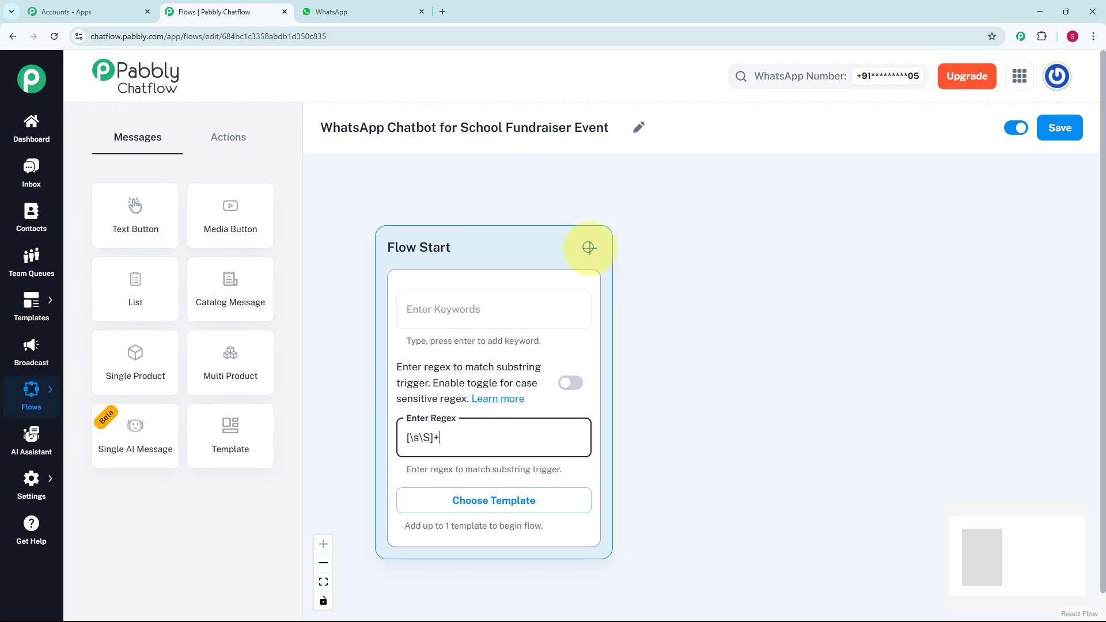
Step: Connect a Text + Button message to Flow Start reading "*Hello!* 🎓👋 Thank you for supporting our School Fundraiser Initiative! How can we help you today?"
{"action": "left_click_drag", "start_coordinate": [588, 247], "coordinate": [697, 288]}
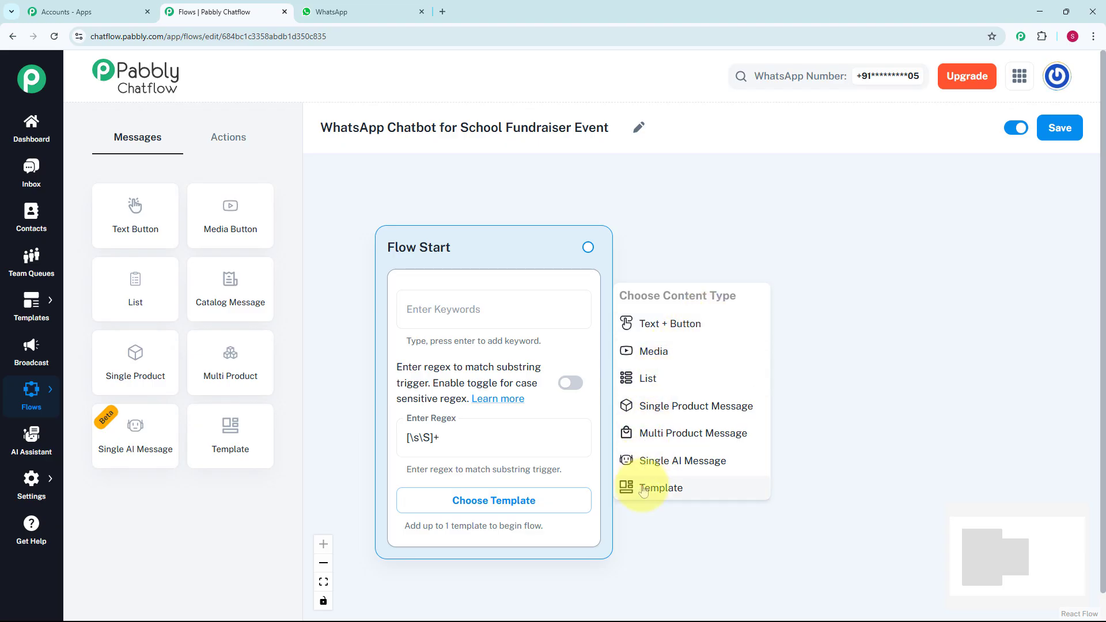
{"action": "left_click", "coordinate": [660, 327]}
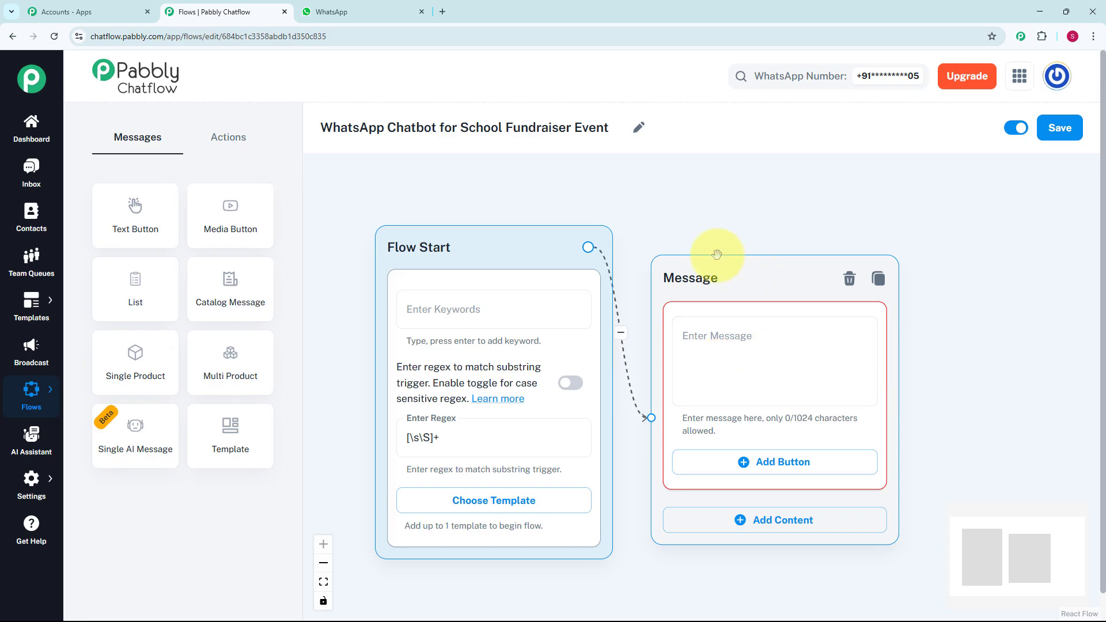
{"action": "left_click", "coordinate": [745, 357]}
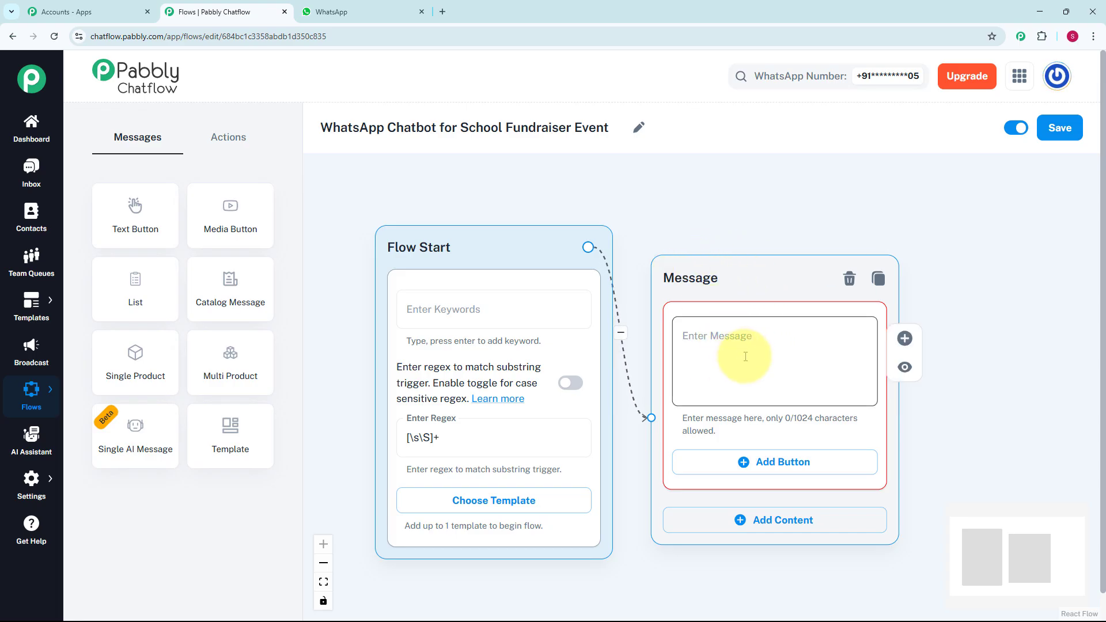
{"action": "type", "text": "*Hello!* 🎓 👋 Thank you for supporting our School Fundraiser Initiative! How can we help you today?"}
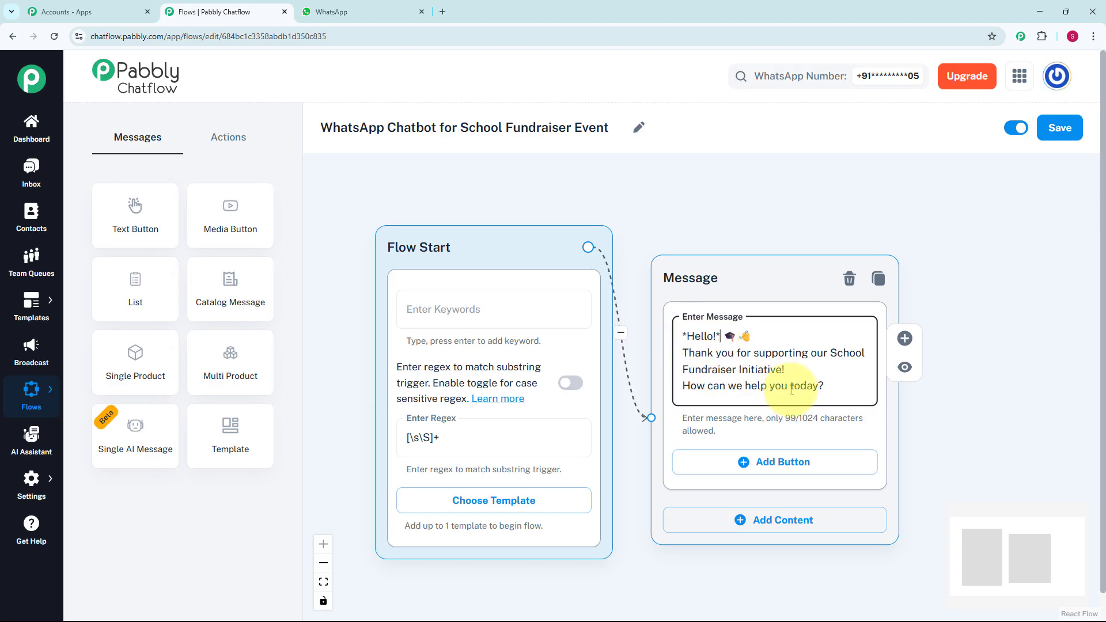
Step: Add three buttons to the greeting message, labelled "🗓️Fundraiser Events", "💰Make a Donation" and "Volunteer of Event"
{"action": "left_click", "coordinate": [790, 466]}
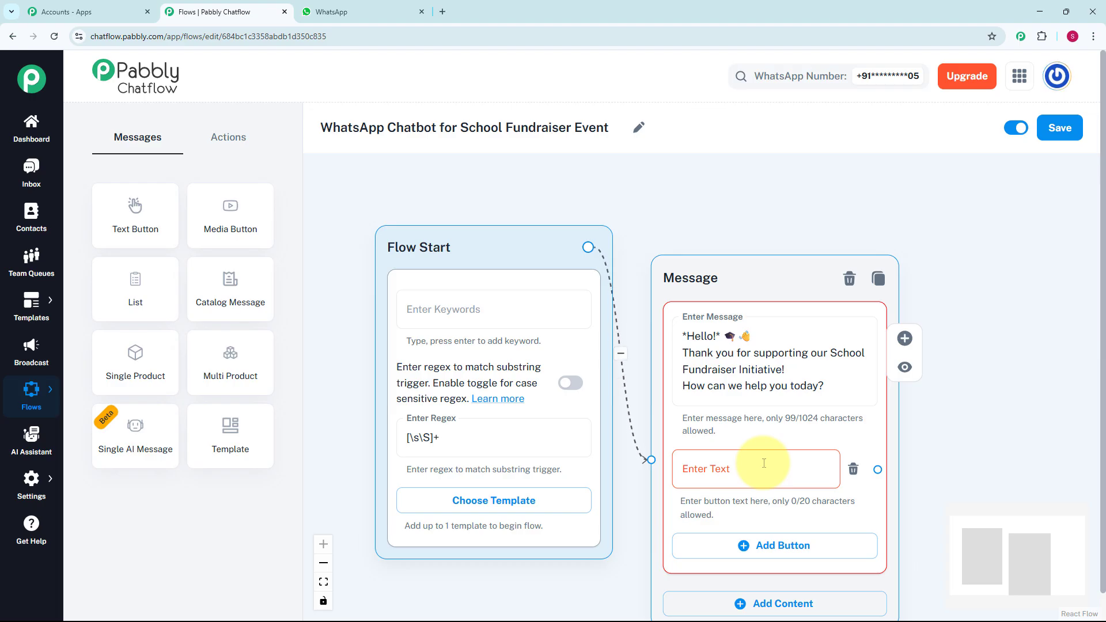
{"action": "type", "text": "📅 Fundraiser Events"}
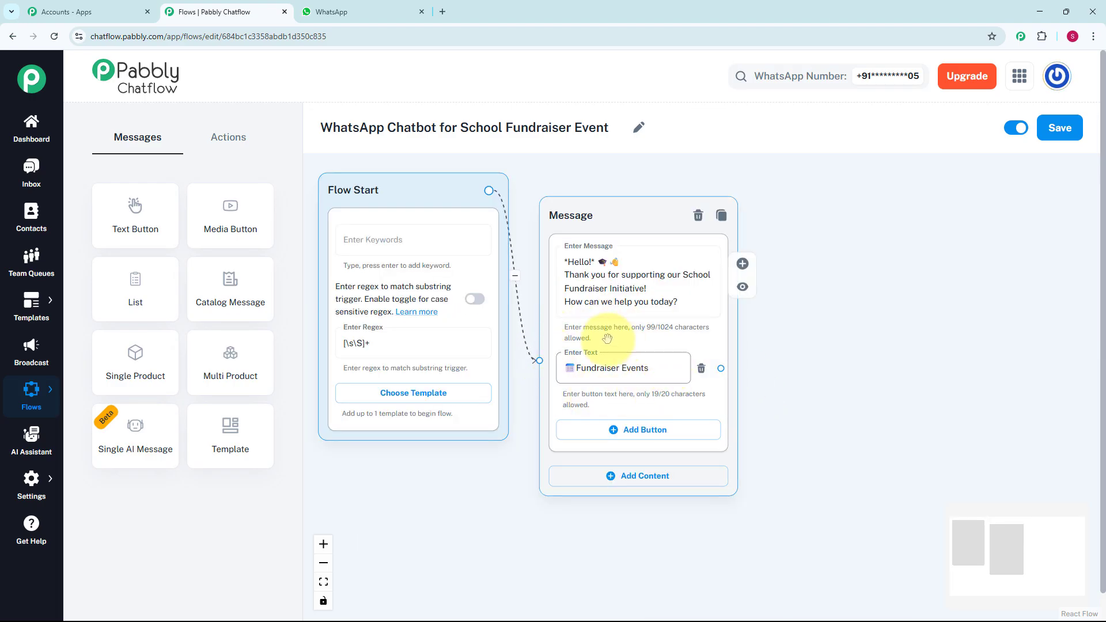
{"action": "left_click", "coordinate": [798, 401]}
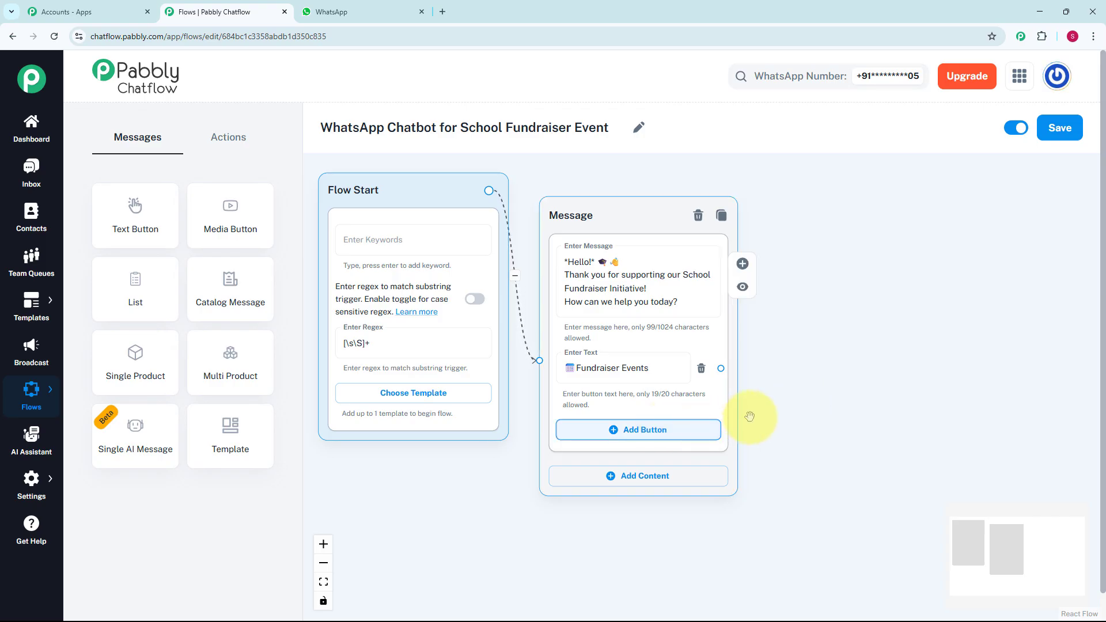
{"action": "left_click", "coordinate": [664, 444]}
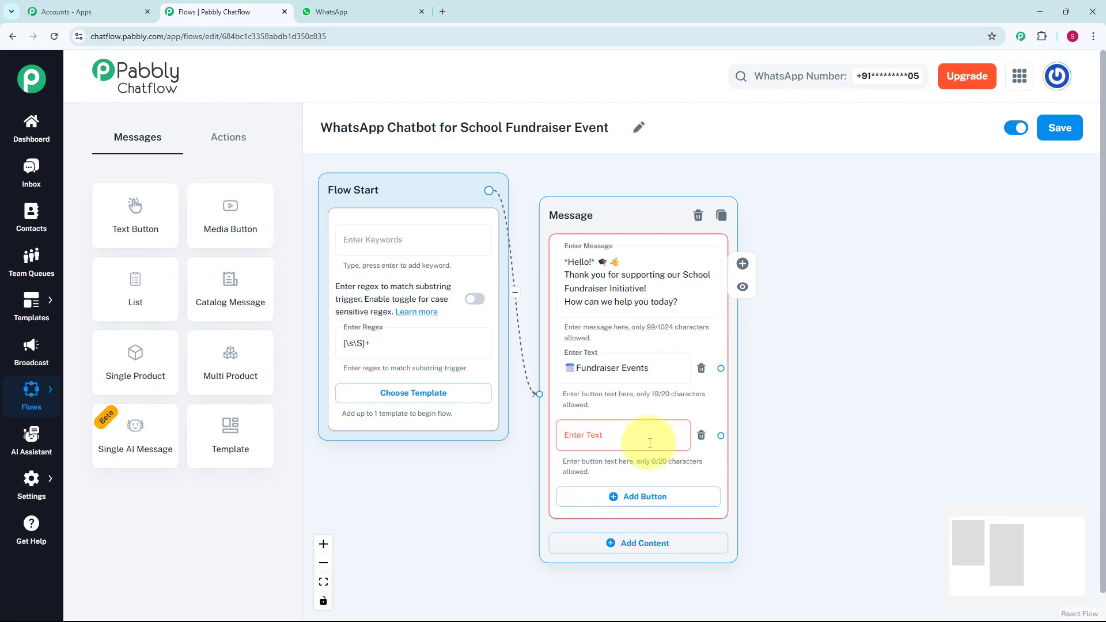
{"action": "left_click", "coordinate": [648, 443]}
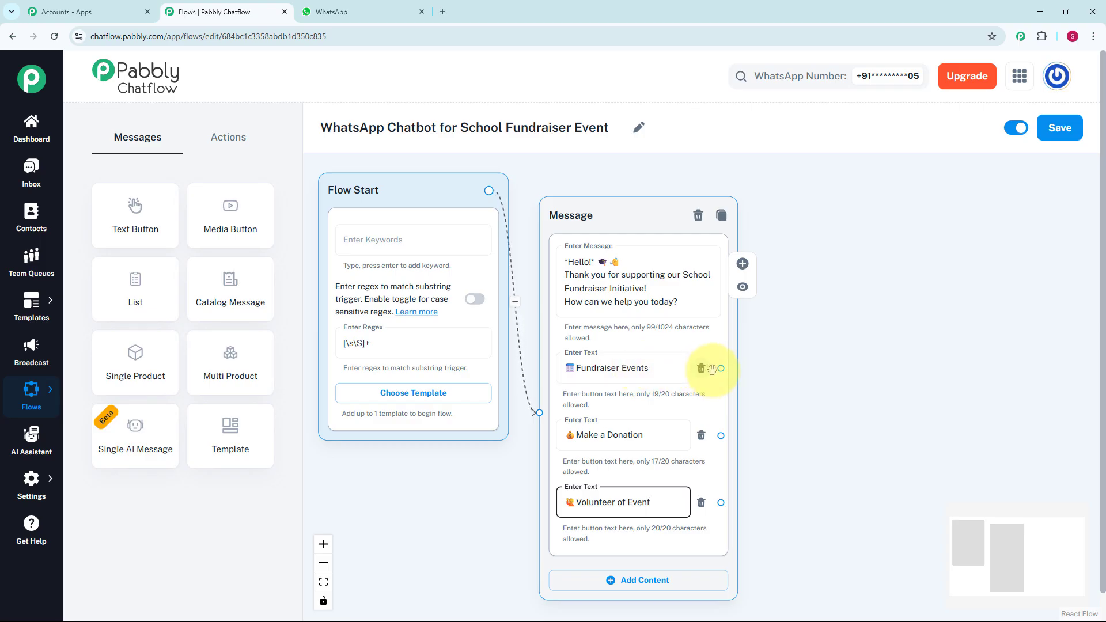
Step: Connect a Text + Button message to the Fundraiser Events button with event details including "School Grounds" and "Games, food, and fun for all ages!"
{"action": "left_click_drag", "start_coordinate": [720, 370], "coordinate": [823, 310]}
{"action": "left_click", "coordinate": [784, 385]}
{"action": "left_click", "coordinate": [822, 360]}
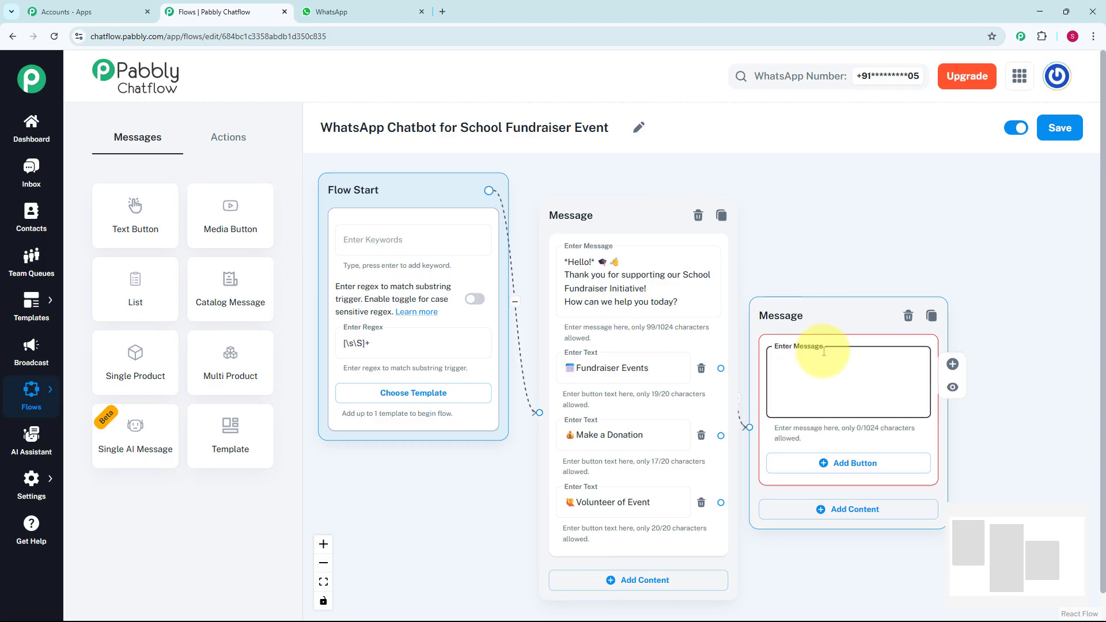
{"action": "key", "text": "ctrl+v"}
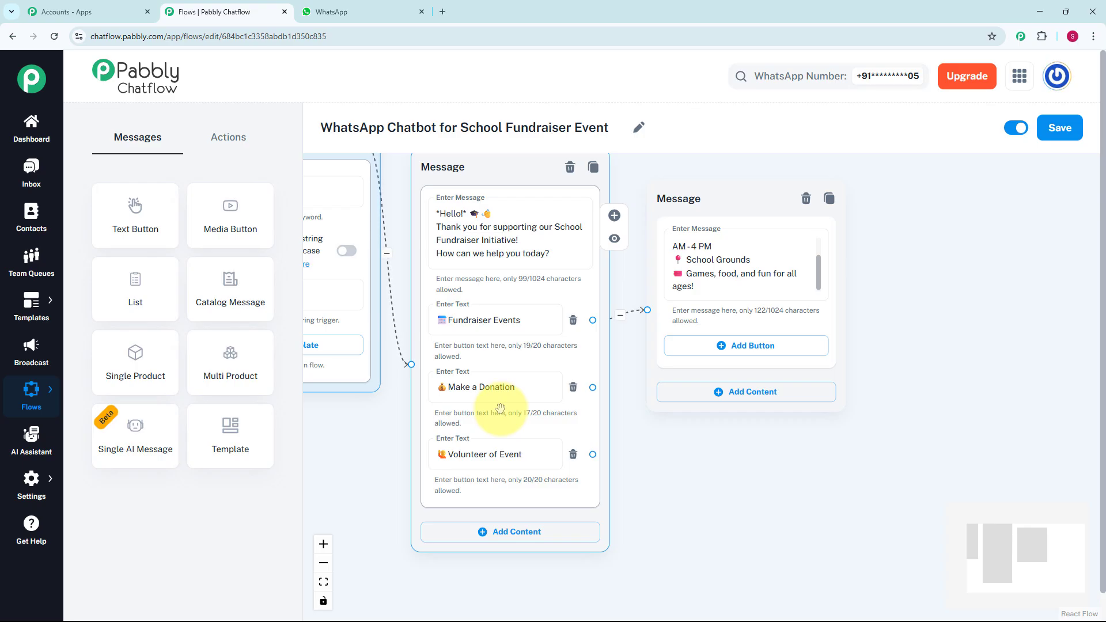
Step: Connect a Text + Button message to the Make a Donation button listing the ways to donate: the UPI ID and the website schoolfundraiser.com/donate
{"action": "left_click_drag", "start_coordinate": [592, 387], "coordinate": [634, 450]}
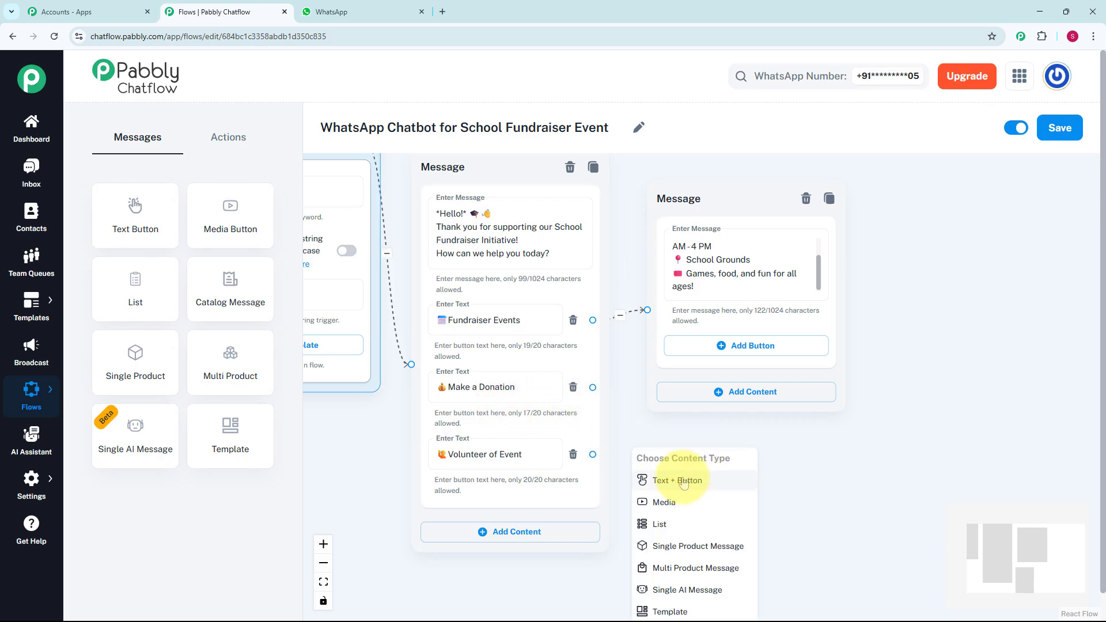
{"action": "left_click", "coordinate": [683, 481]}
{"action": "left_click", "coordinate": [753, 486]}
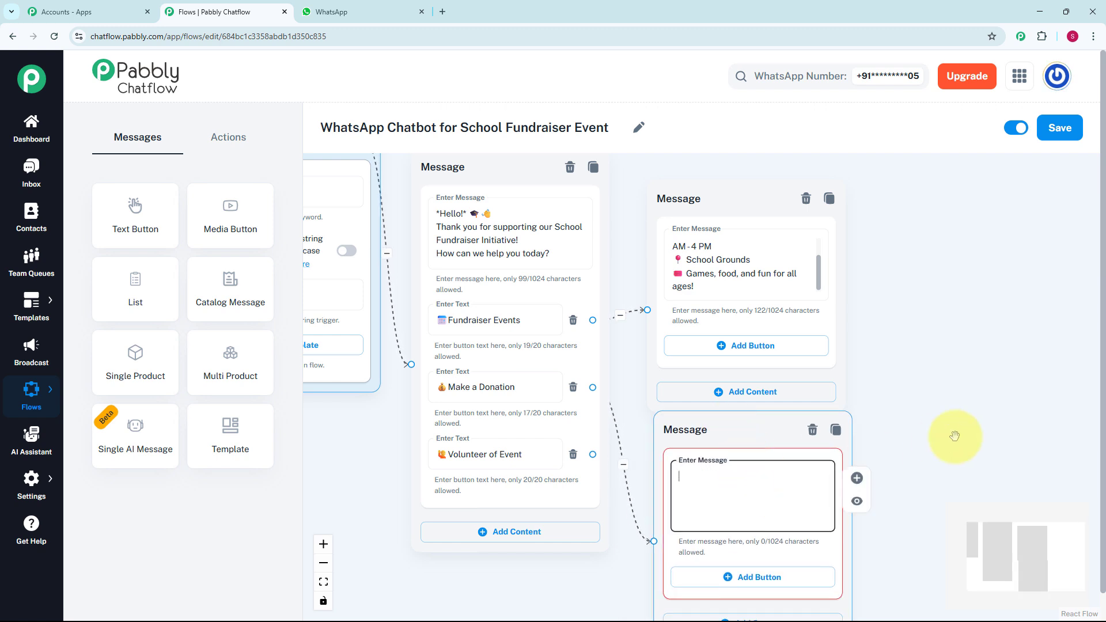
{"action": "key", "text": "ctrl+v"}
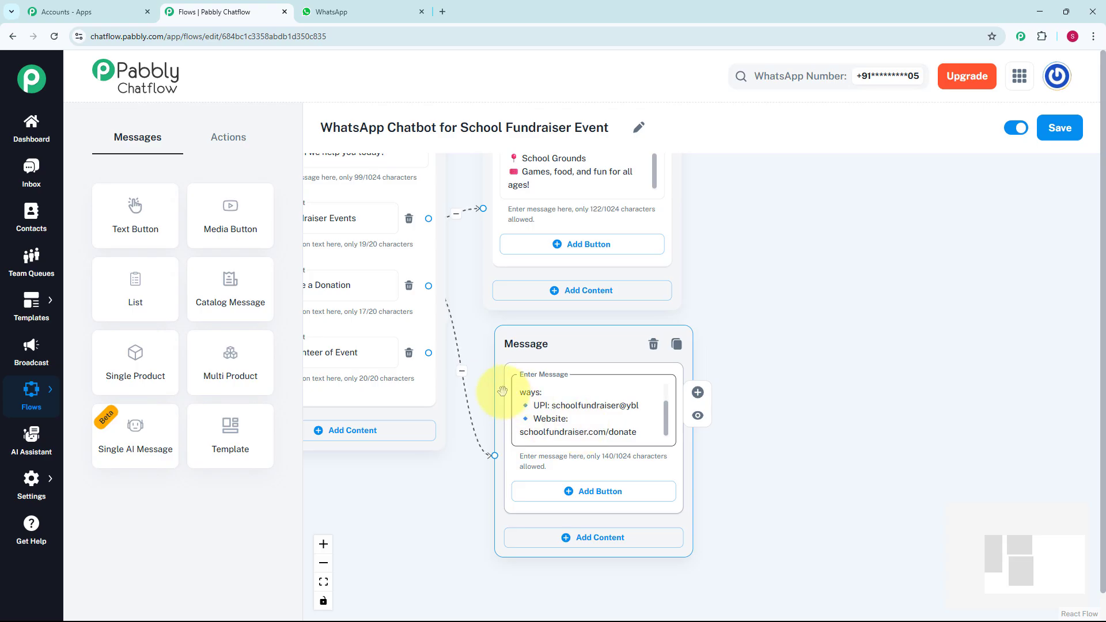
Step: Add an Ask Question block below the donation message and connect the Volunteer of Event button to it
{"action": "left_click_drag", "start_coordinate": [481, 345], "coordinate": [572, 312]}
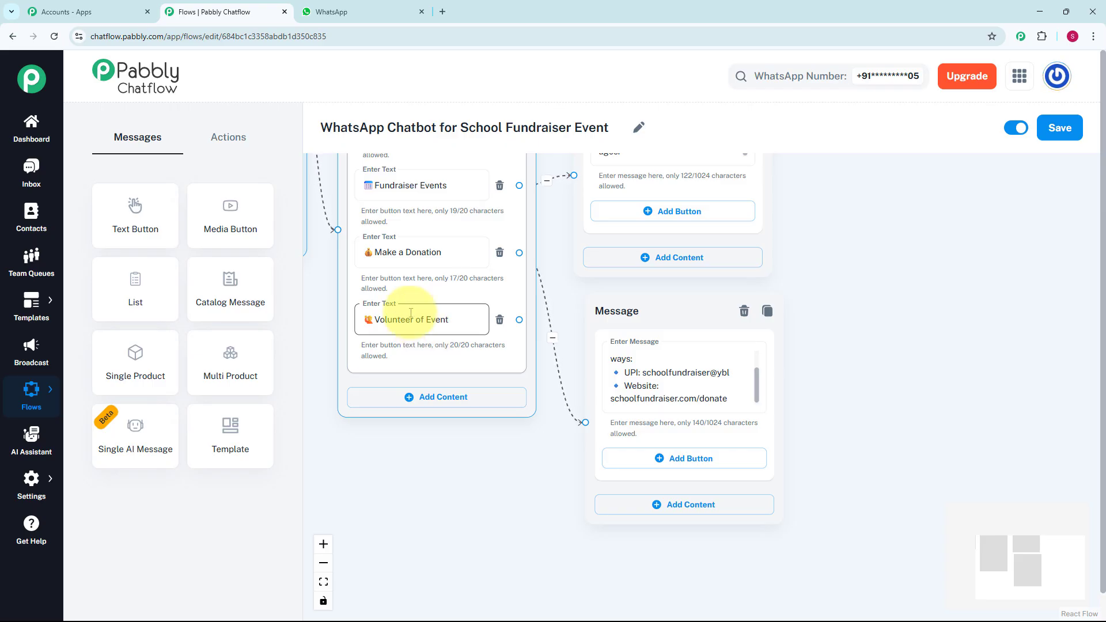
{"action": "left_click", "coordinate": [228, 141]}
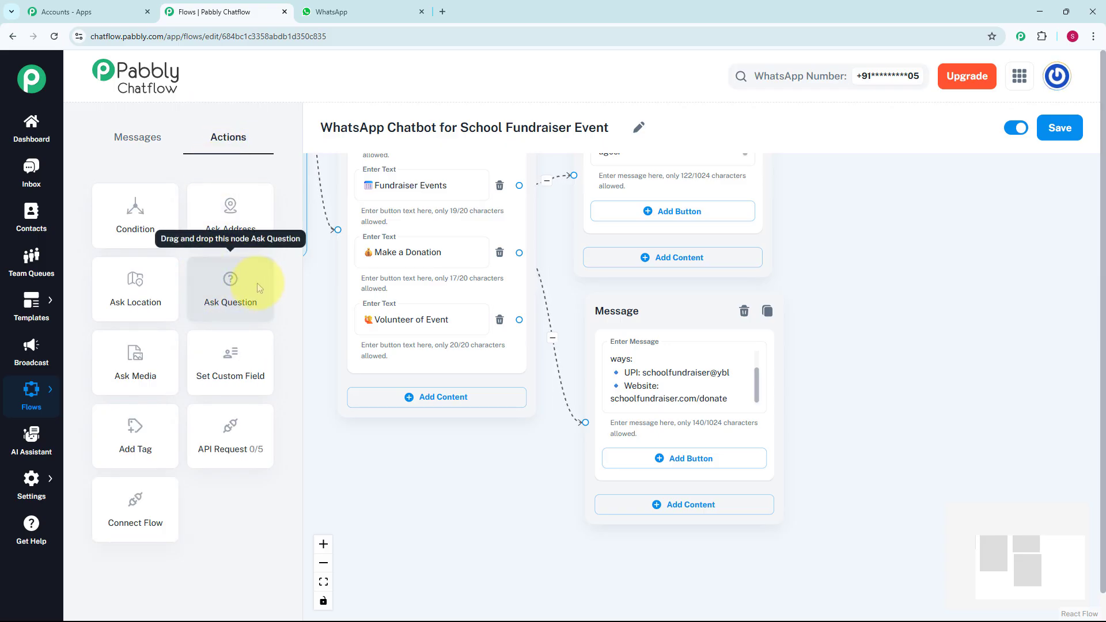
{"action": "left_click_drag", "start_coordinate": [246, 298], "coordinate": [415, 469]}
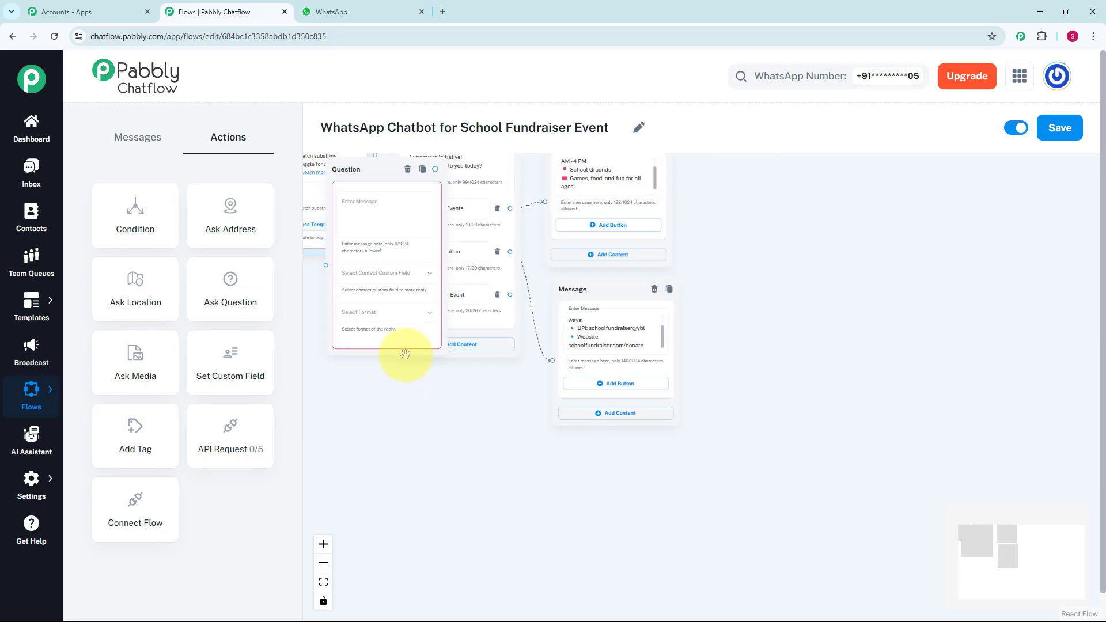
{"action": "left_click_drag", "start_coordinate": [424, 395], "coordinate": [655, 419]}
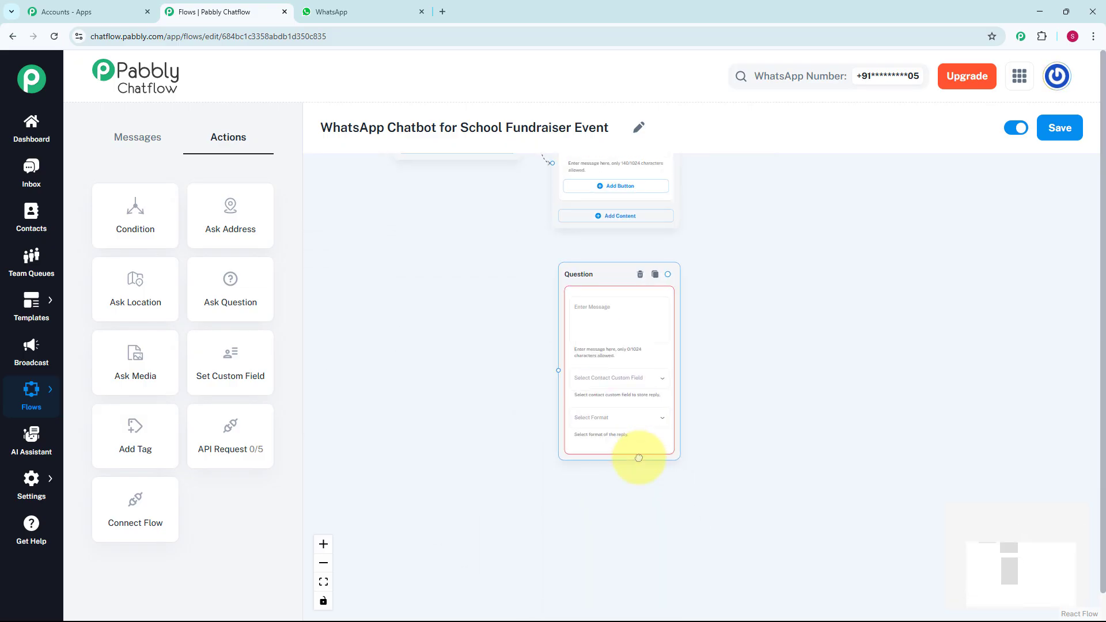
{"action": "left_click", "coordinate": [735, 378]}
{"action": "left_click_drag", "start_coordinate": [720, 350], "coordinate": [719, 466]}
{"action": "left_click_drag", "start_coordinate": [405, 265], "coordinate": [471, 361]}
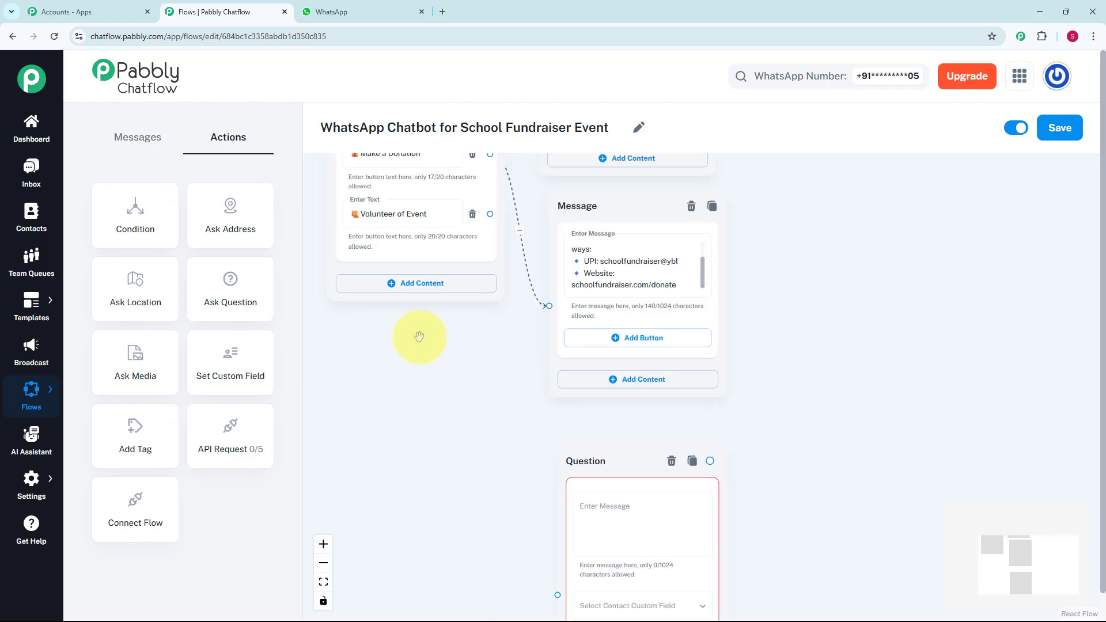
{"action": "left_click_drag", "start_coordinate": [547, 415], "coordinate": [561, 563]}
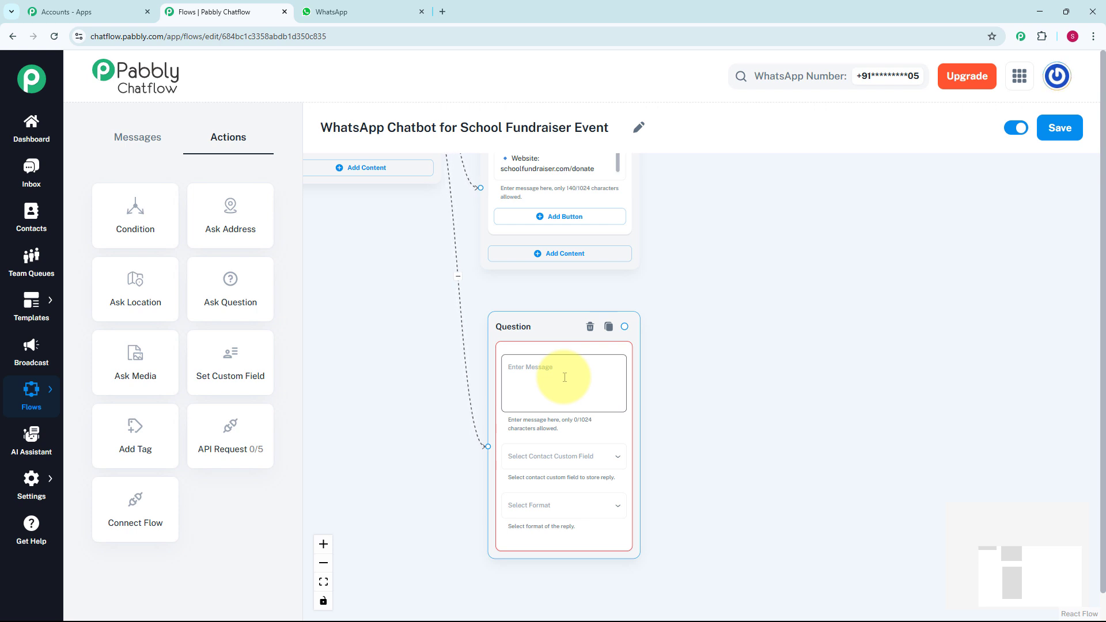
Step: Make the question read "Amazing! We love enthusiastic helpers. Please provide the following: *Full Name*", stored in FullName with format Any
{"action": "left_click", "coordinate": [563, 379]}
{"action": "type", "text": "Amazing! We love enthusiastic helpers. 💪 Please provide the following: 📛 *Full Name*"}
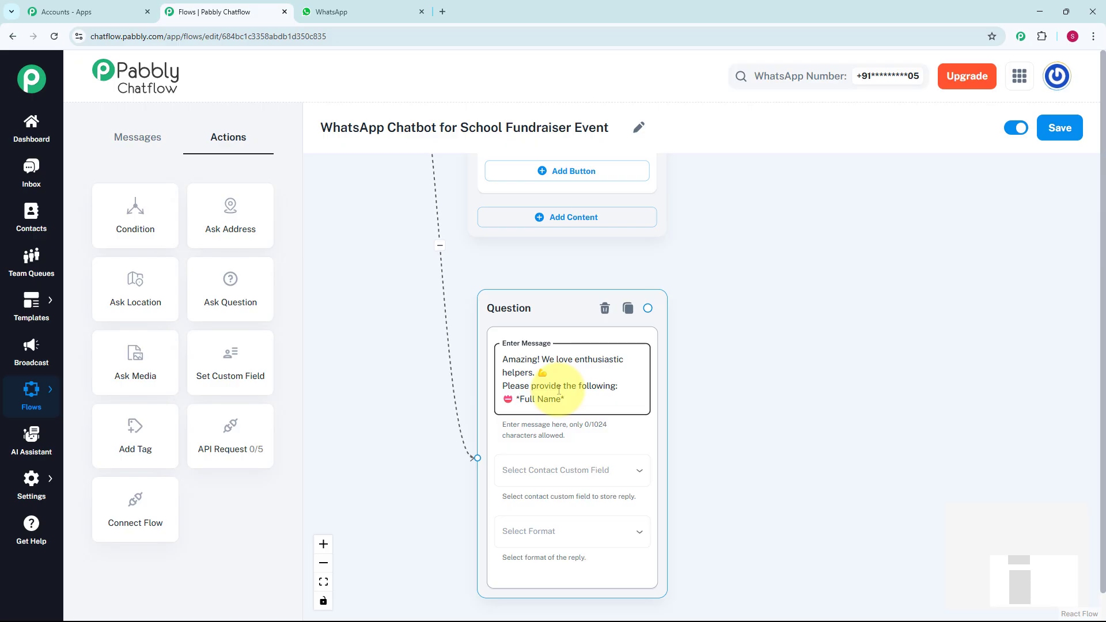
{"action": "left_click", "coordinate": [538, 475]}
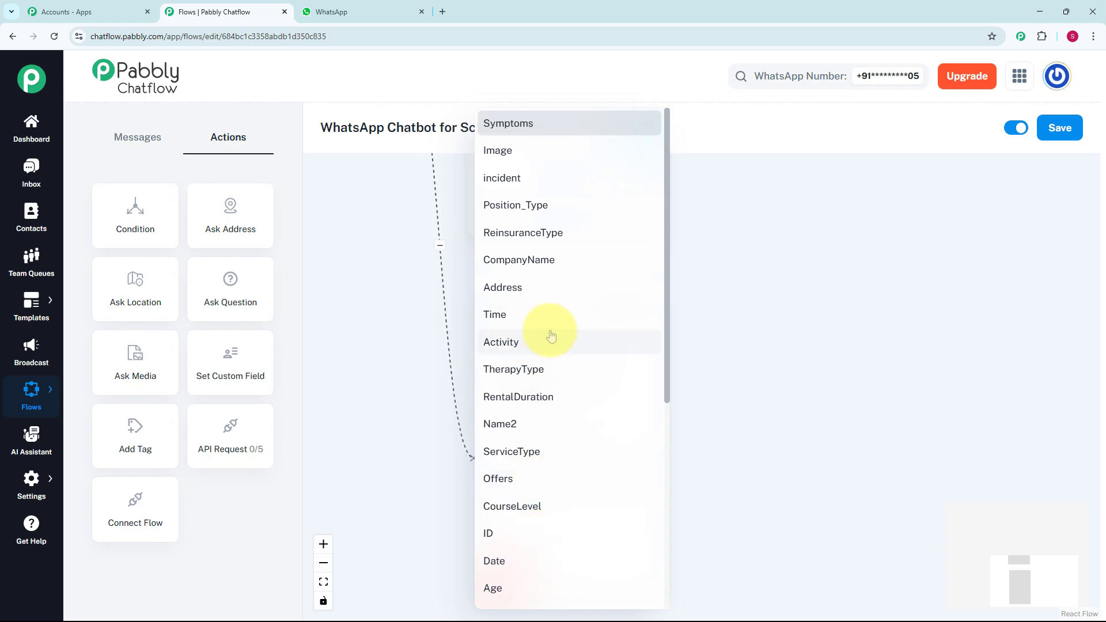
{"action": "left_click", "coordinate": [50, 484]}
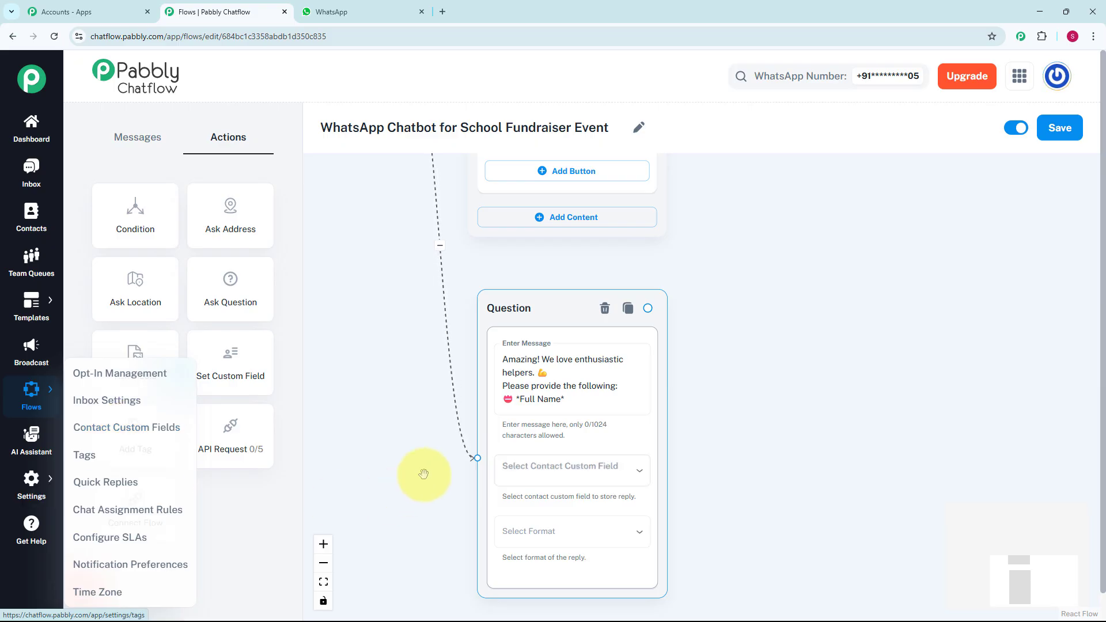
{"action": "left_click", "coordinate": [516, 467]}
{"action": "scroll", "coordinate": [547, 484], "scroll_direction": "down", "scroll_amount": 5}
{"action": "scroll", "coordinate": [548, 536], "scroll_direction": "down", "scroll_amount": 2}
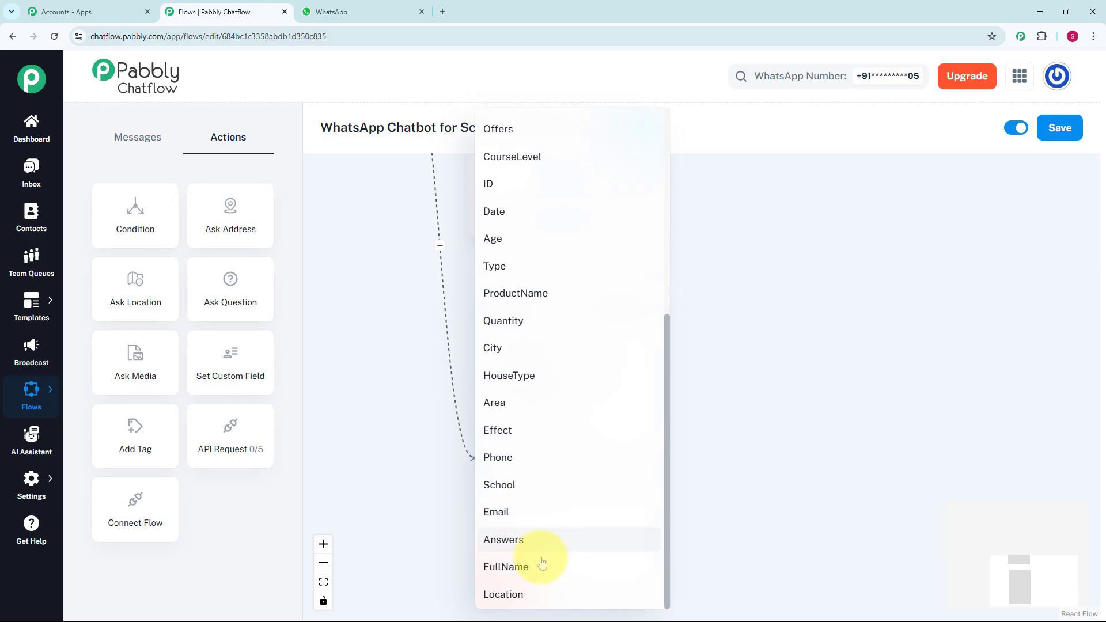
{"action": "left_click", "coordinate": [542, 565]}
{"action": "left_click", "coordinate": [550, 542]}
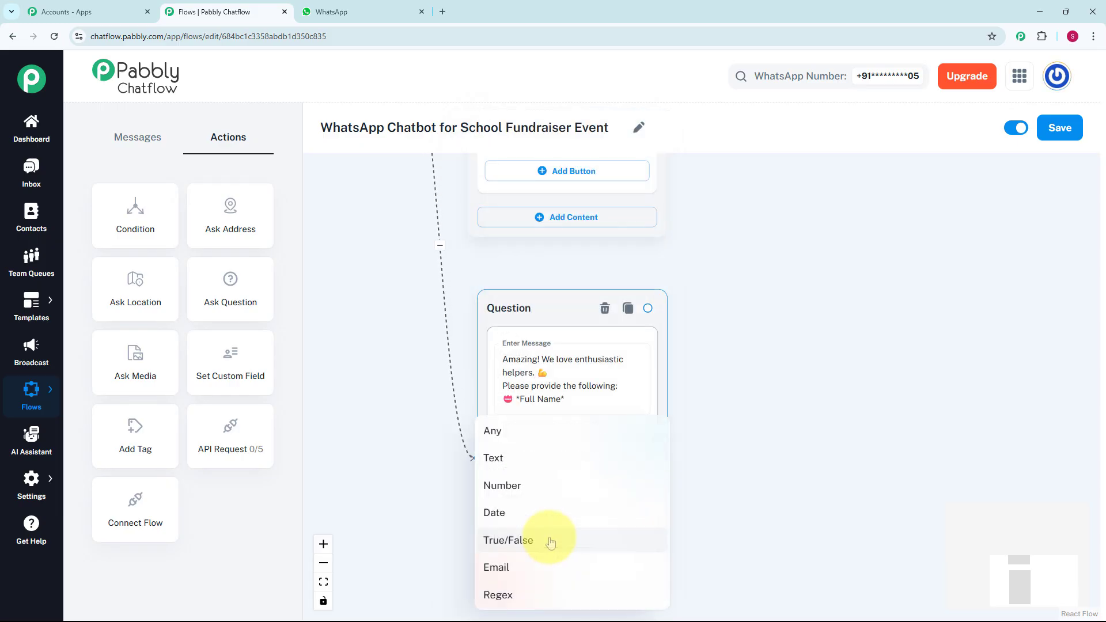
{"action": "left_click", "coordinate": [517, 438]}
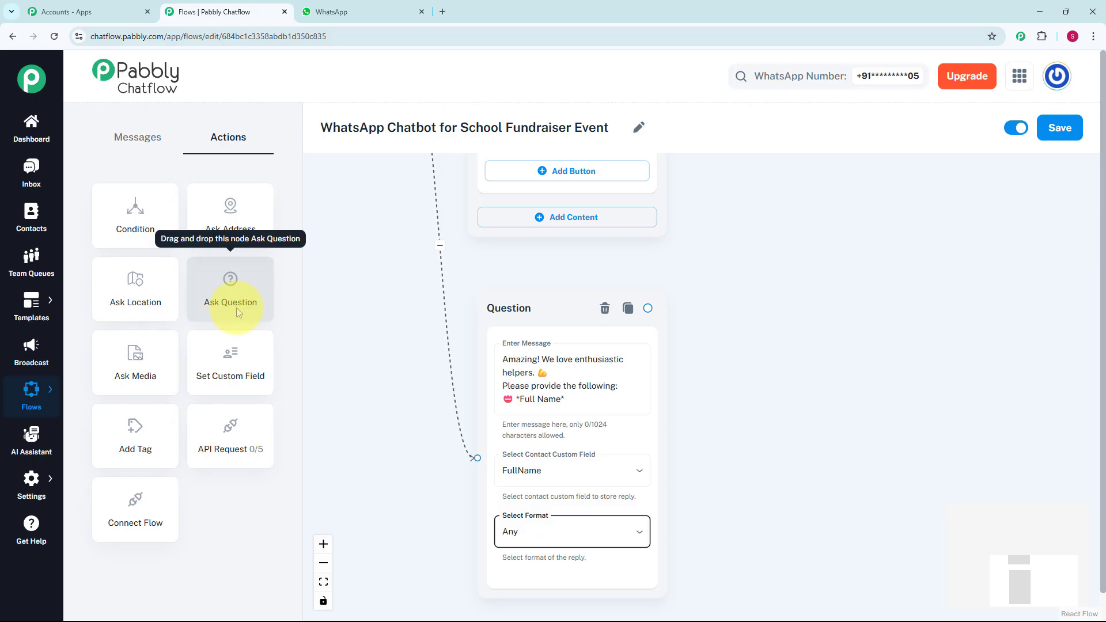
Step: Add a second question linked after the full-name one, reading "Please provide : *Contact Number*", stored in Phone with format Any
{"action": "left_click_drag", "start_coordinate": [236, 308], "coordinate": [579, 379]}
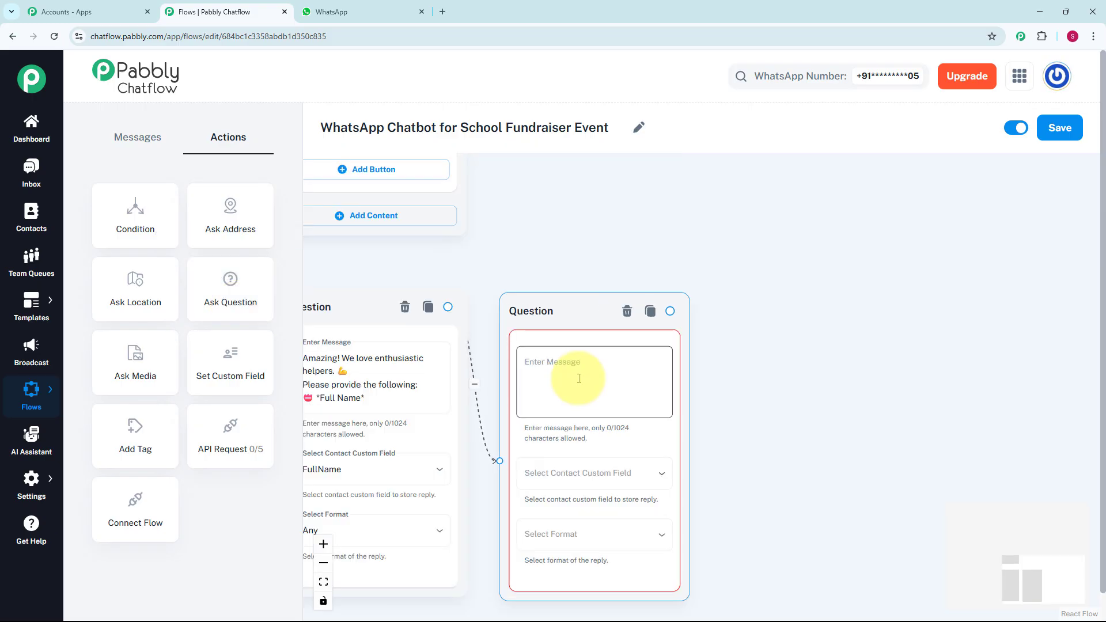
{"action": "left_click", "coordinate": [579, 378]}
{"action": "type", "text": "Please provide: *Contact Number*"}
{"action": "left_click", "coordinate": [585, 473]}
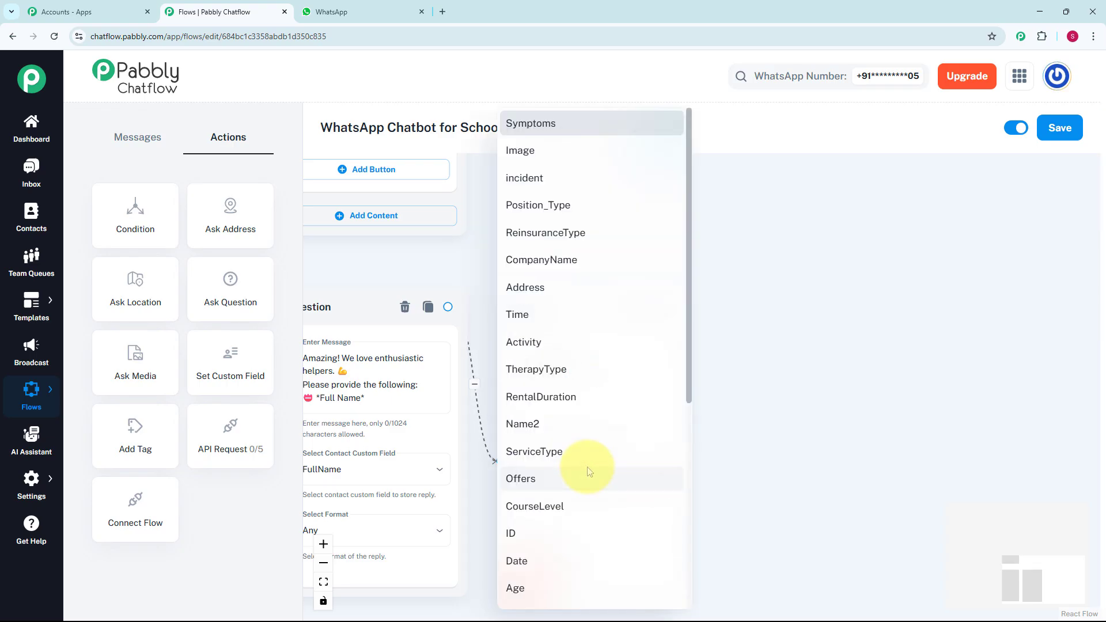
{"action": "scroll", "coordinate": [588, 472], "scroll_direction": "down", "scroll_amount": 6}
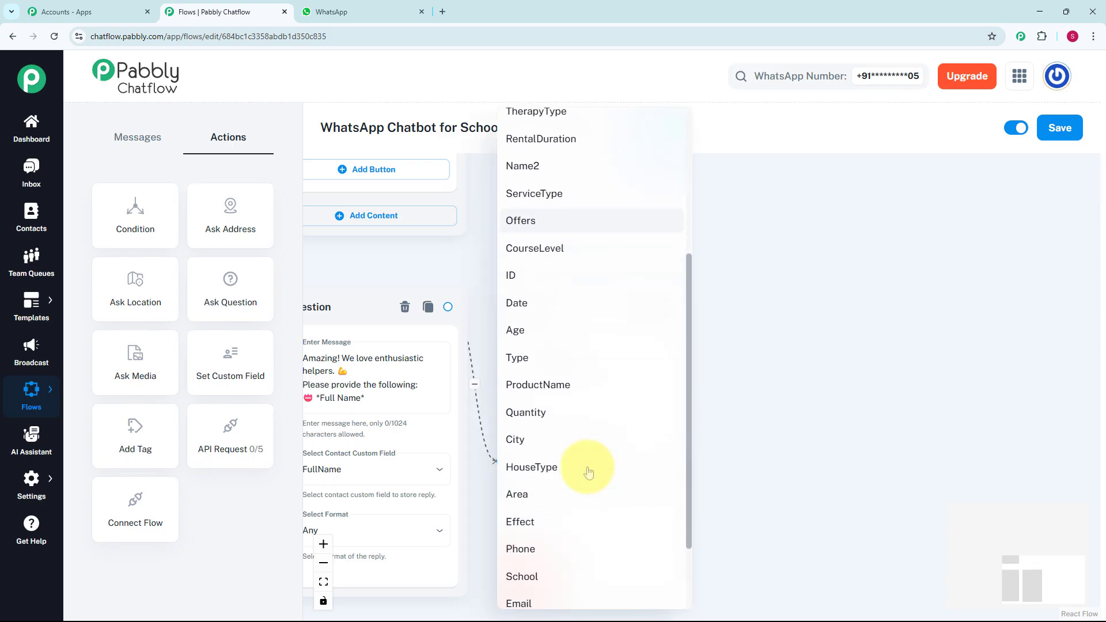
{"action": "left_click", "coordinate": [589, 473]}
{"action": "left_click", "coordinate": [593, 534]}
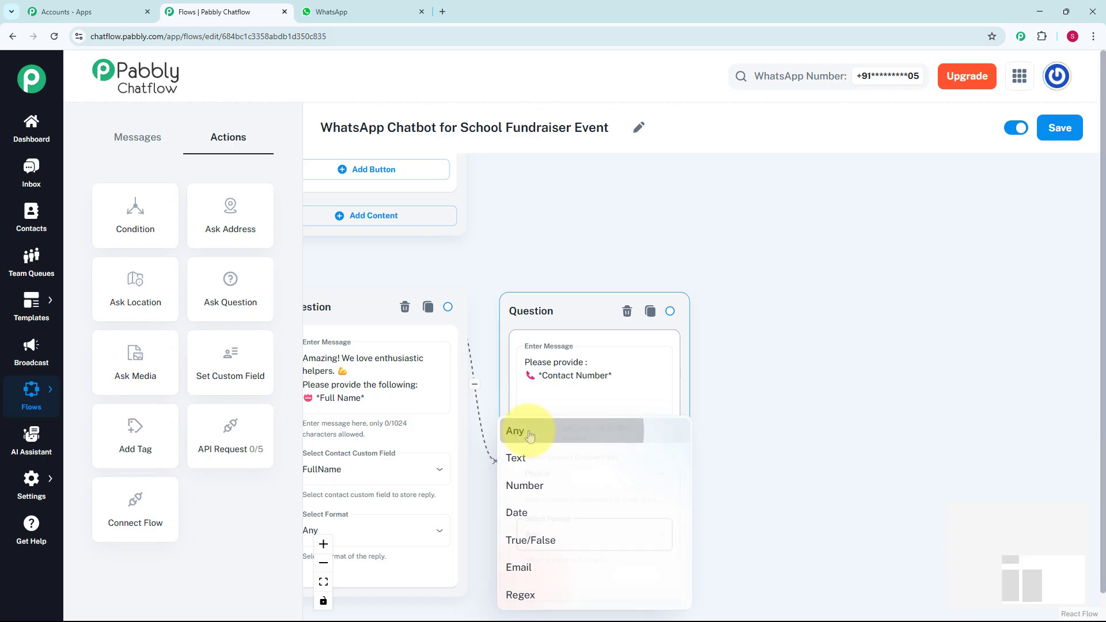
{"action": "left_click", "coordinate": [526, 434]}
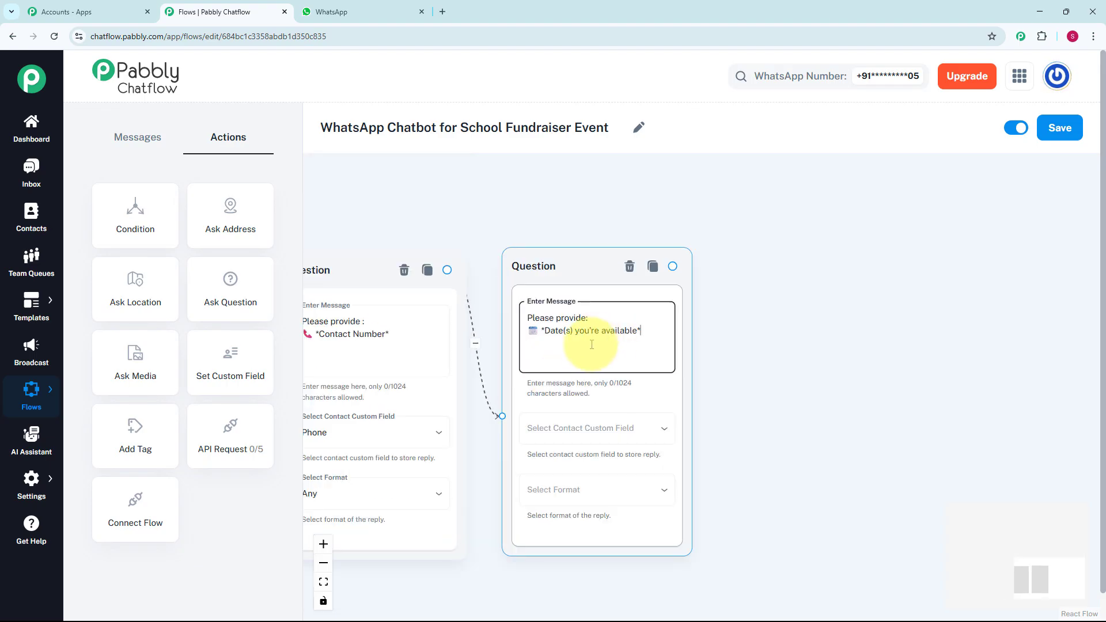
Step: Store the reply to the "Date(s) you're available" question in the Date custom field and set its format to Date
{"action": "left_click", "coordinate": [568, 429]}
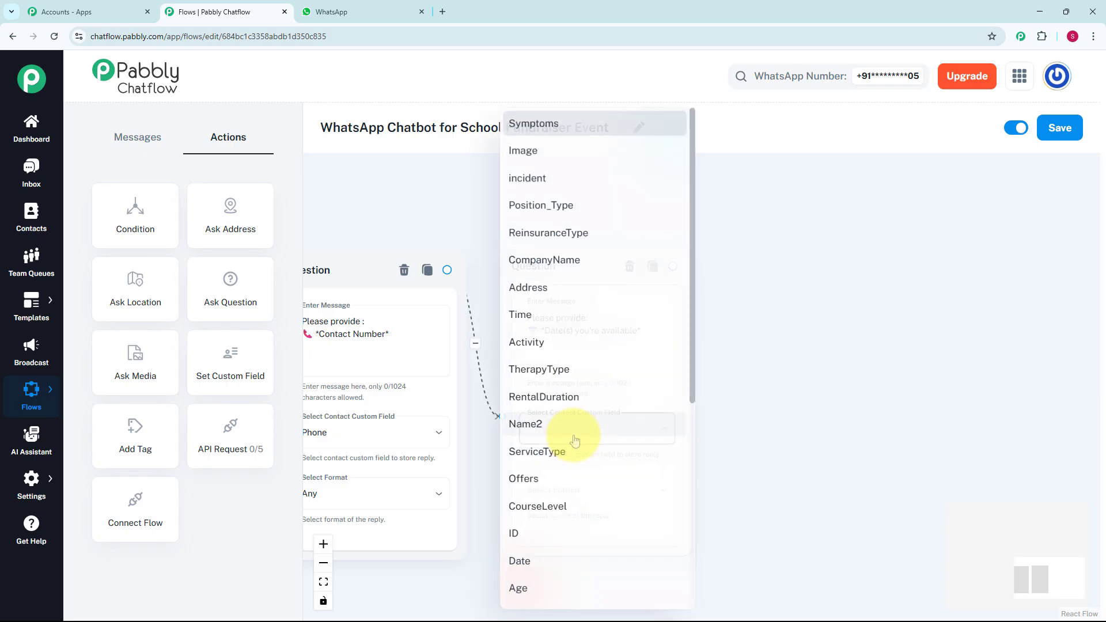
{"action": "left_click", "coordinate": [563, 560]}
{"action": "left_click", "coordinate": [563, 487]}
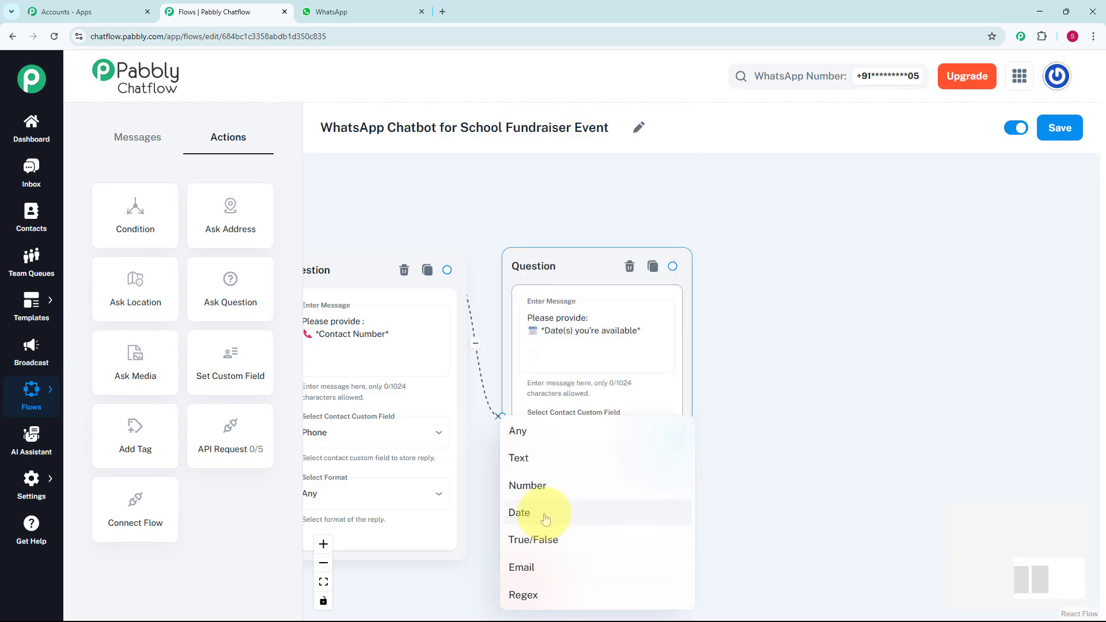
{"action": "left_click", "coordinate": [555, 513]}
{"action": "left_click_drag", "start_coordinate": [709, 506], "coordinate": [668, 392]}
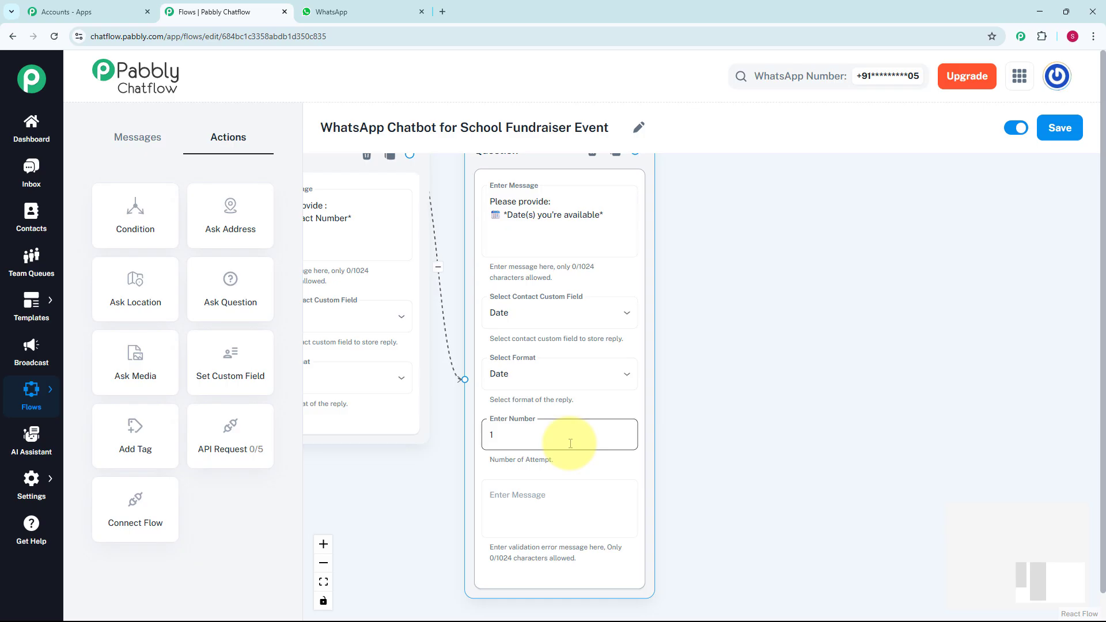
{"action": "scroll", "coordinate": [800, 344], "scroll_direction": "down", "scroll_amount": 3}
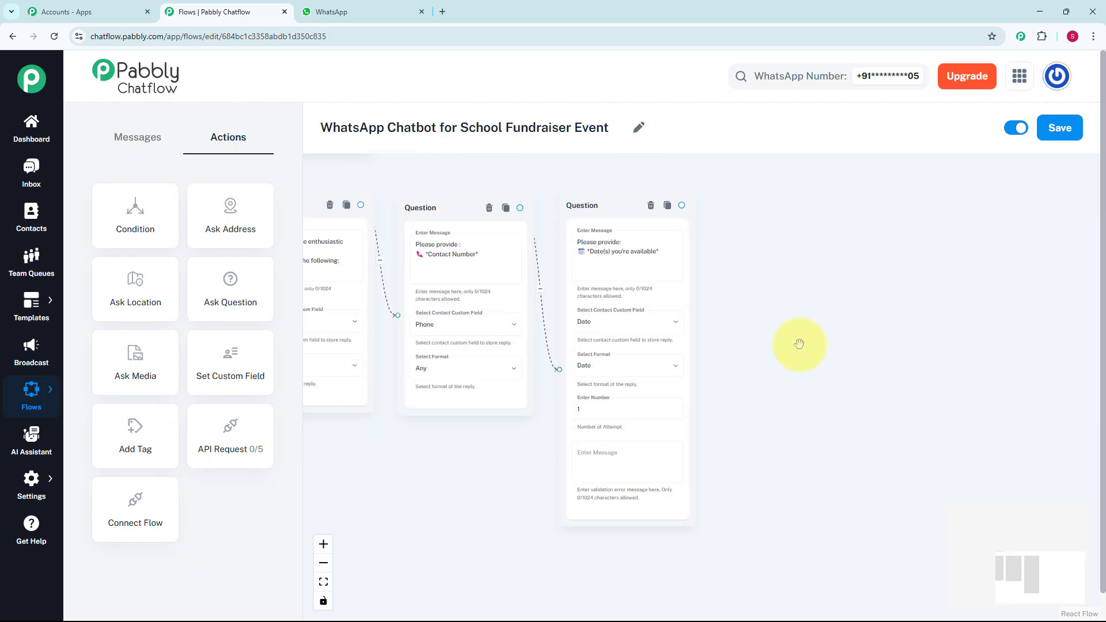
Step: Connect a Text + Button message to the availability question reading "Thank You. We'll contact you shortly with volunteering details."
{"action": "scroll", "coordinate": [741, 413], "scroll_direction": "up", "scroll_amount": 1}
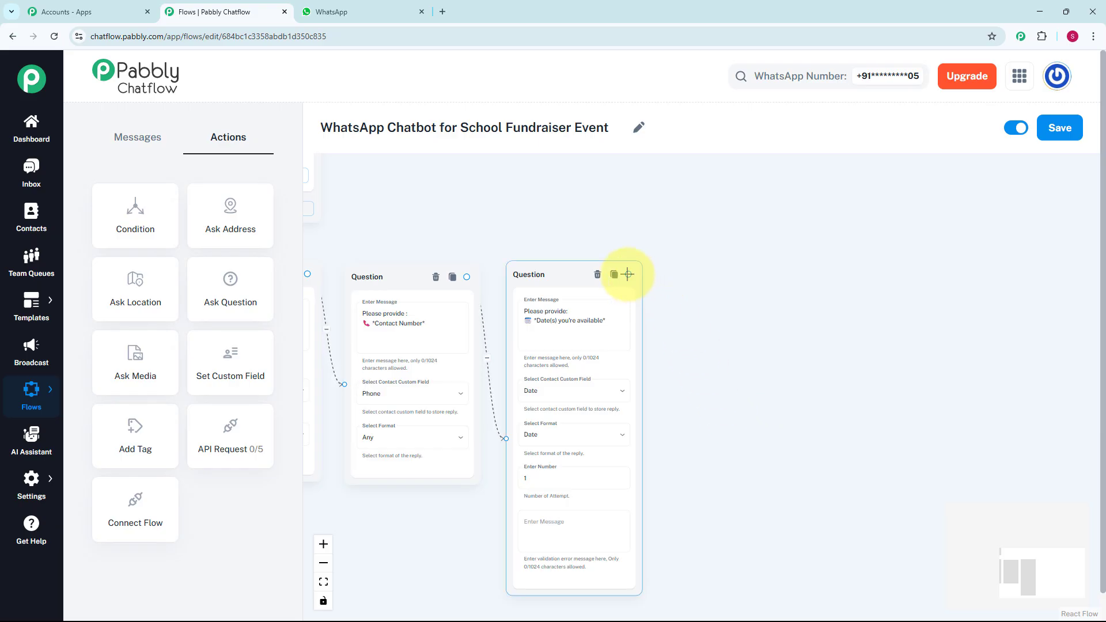
{"action": "left_click_drag", "start_coordinate": [628, 274], "coordinate": [705, 406]}
{"action": "left_click", "coordinate": [730, 420]}
{"action": "left_click", "coordinate": [721, 388]}
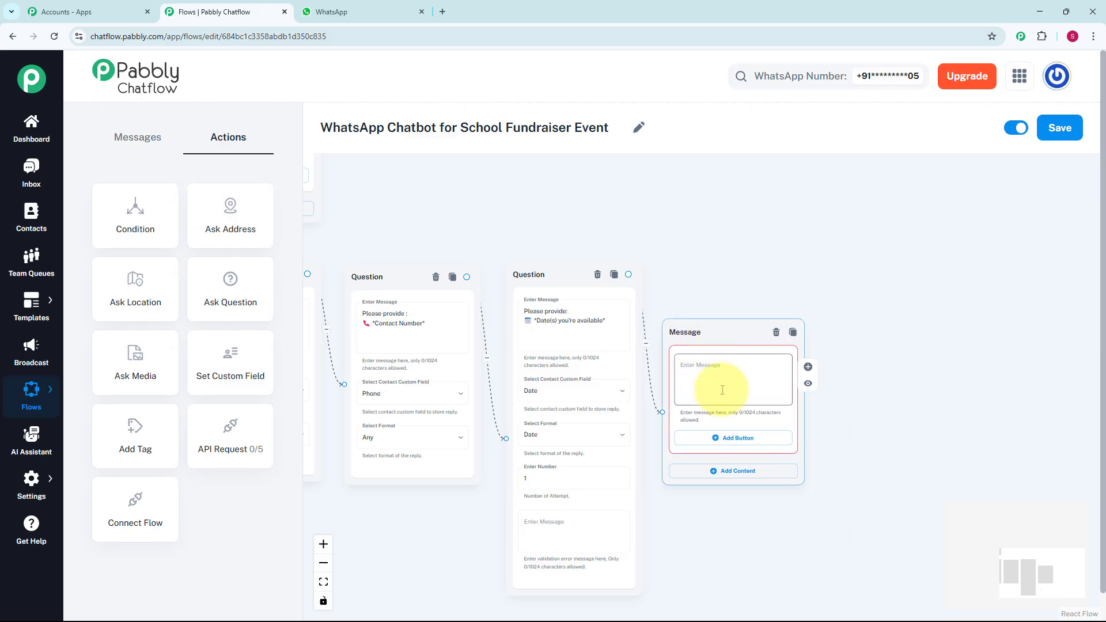
{"action": "scroll", "coordinate": [721, 390], "scroll_direction": "up", "scroll_amount": 2}
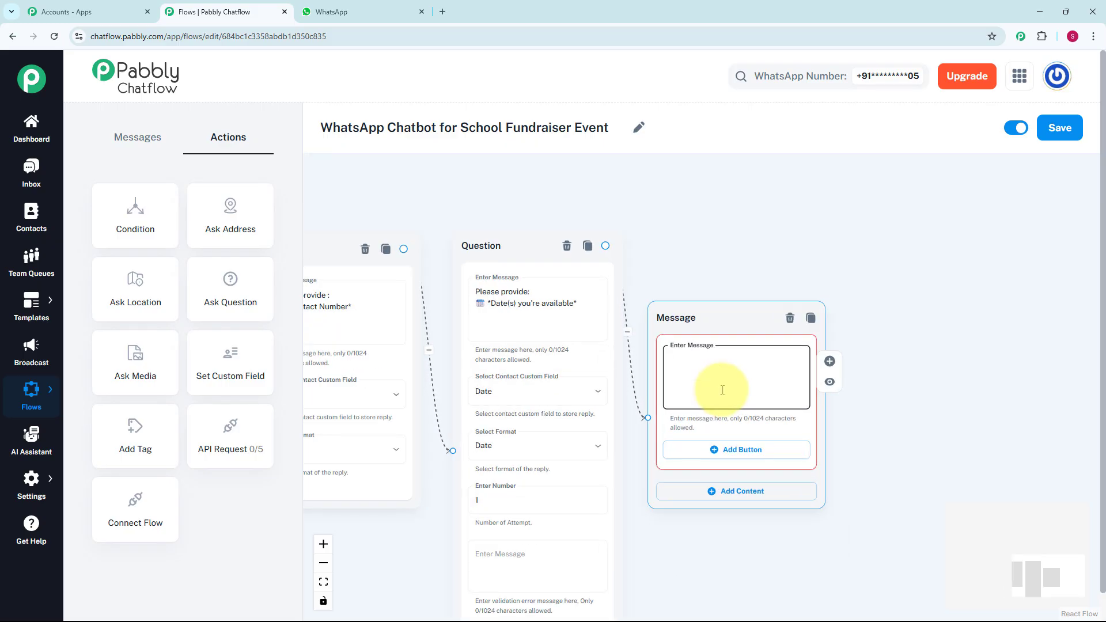
{"action": "type", "text": "Thank You 😊 💭 We'll contact you shortly with volunteering details. ✅"}
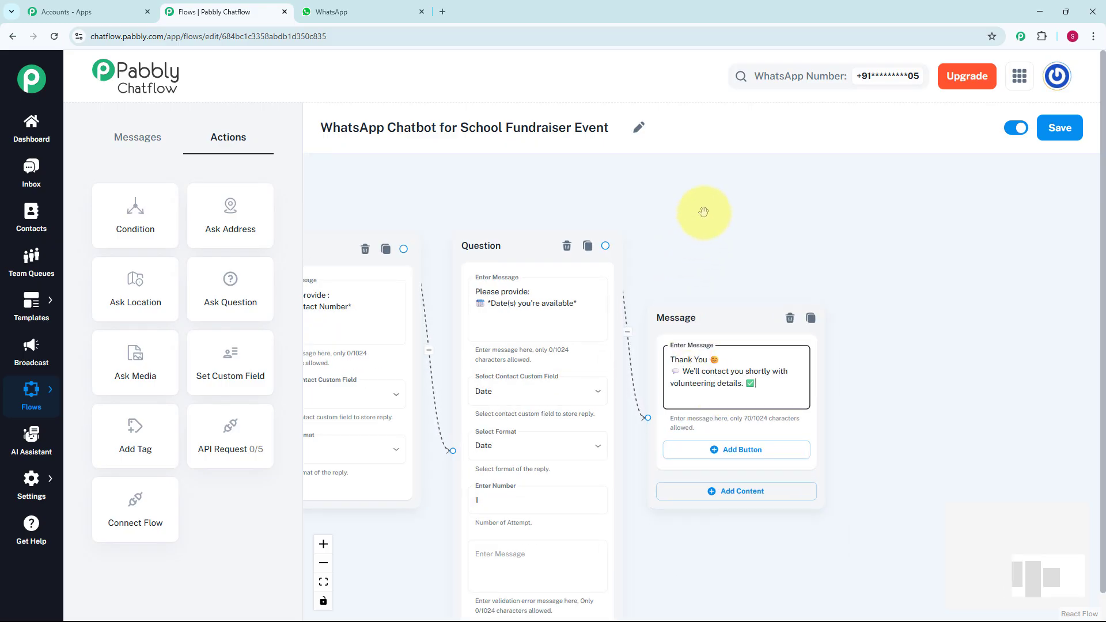
Step: Save the completed WhatsApp Chatbot for School Fundraiser Event flow
{"action": "scroll", "coordinate": [704, 211], "scroll_direction": "down", "scroll_amount": 2}
{"action": "scroll", "coordinate": [704, 212], "scroll_direction": "down", "scroll_amount": 3}
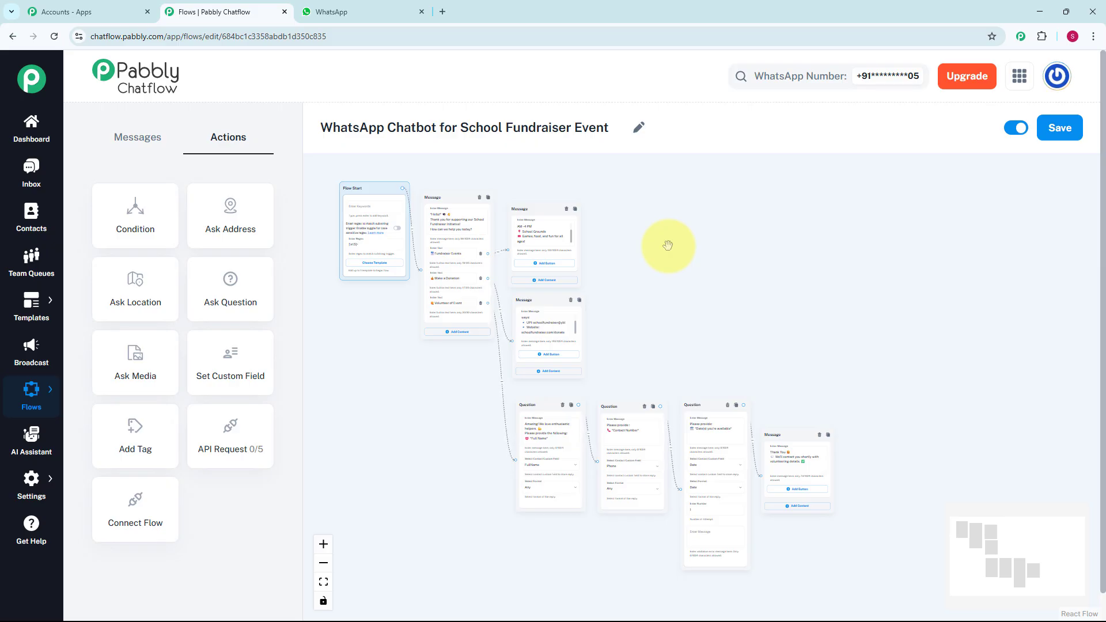
{"action": "left_click", "coordinate": [1051, 133]}
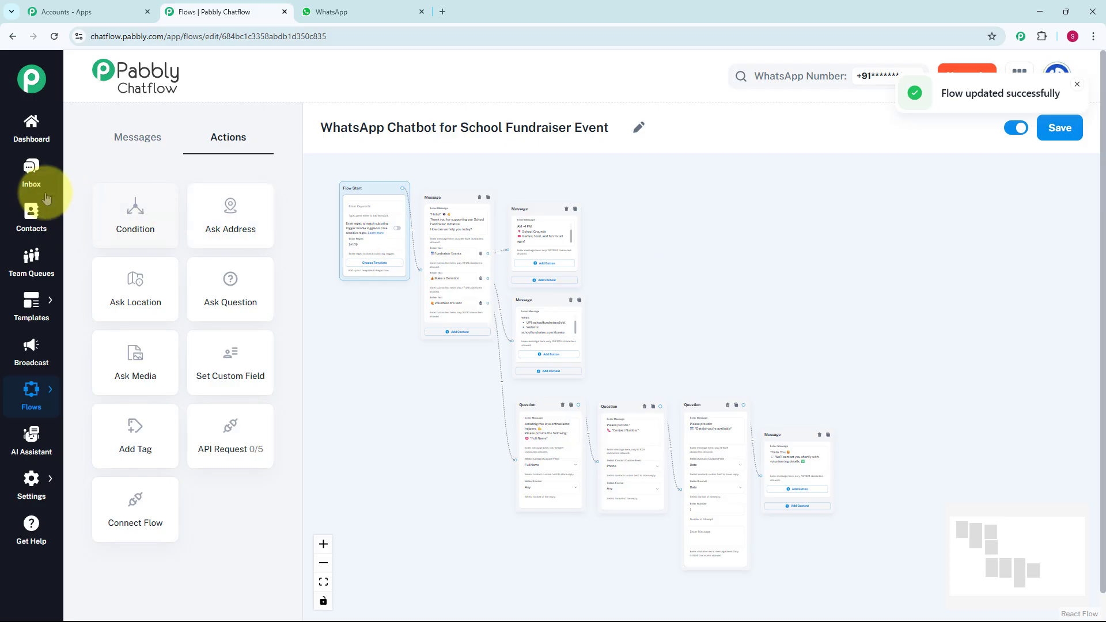
Step: Review the latest contact's inbox conversation, examining the chatbot's greeting, event, donation and volunteer sign-up replies through to the closing message
{"action": "left_click", "coordinate": [31, 176]}
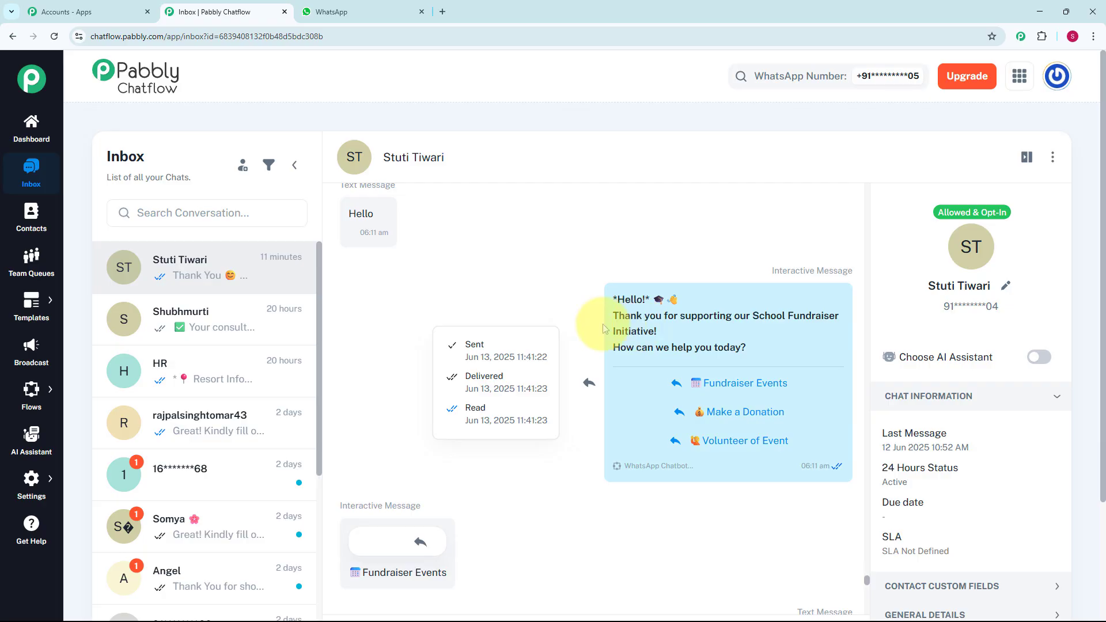
{"action": "scroll", "coordinate": [551, 315], "scroll_direction": "down", "scroll_amount": 2}
{"action": "scroll", "coordinate": [551, 315], "scroll_direction": "down", "scroll_amount": 1}
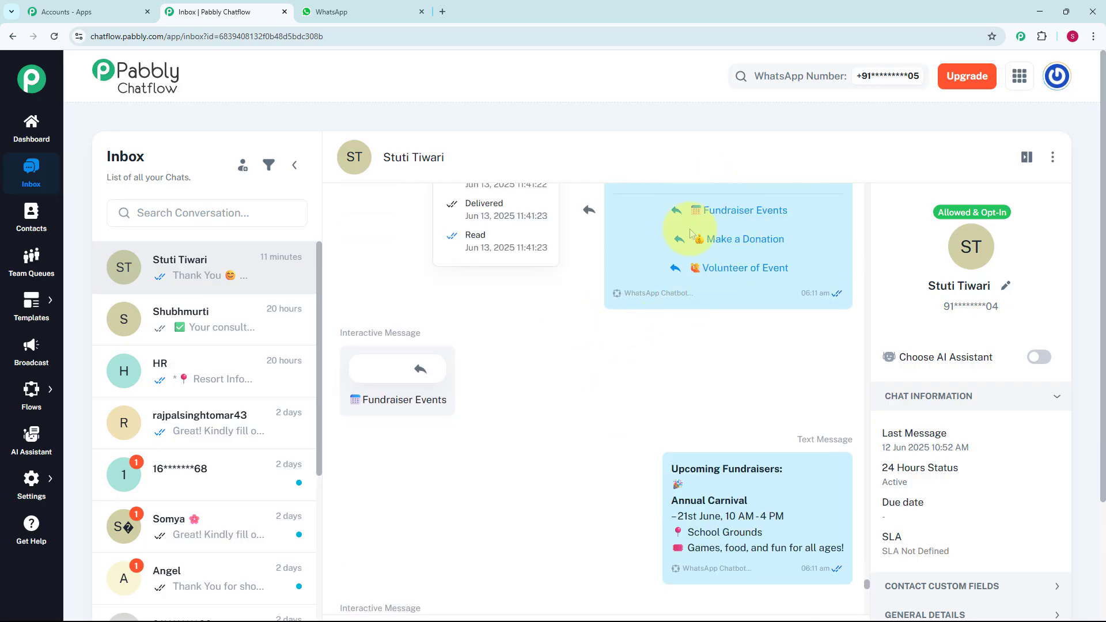
{"action": "scroll", "coordinate": [507, 410], "scroll_direction": "down", "scroll_amount": 1}
{"action": "scroll", "coordinate": [507, 410], "scroll_direction": "down", "scroll_amount": 1}
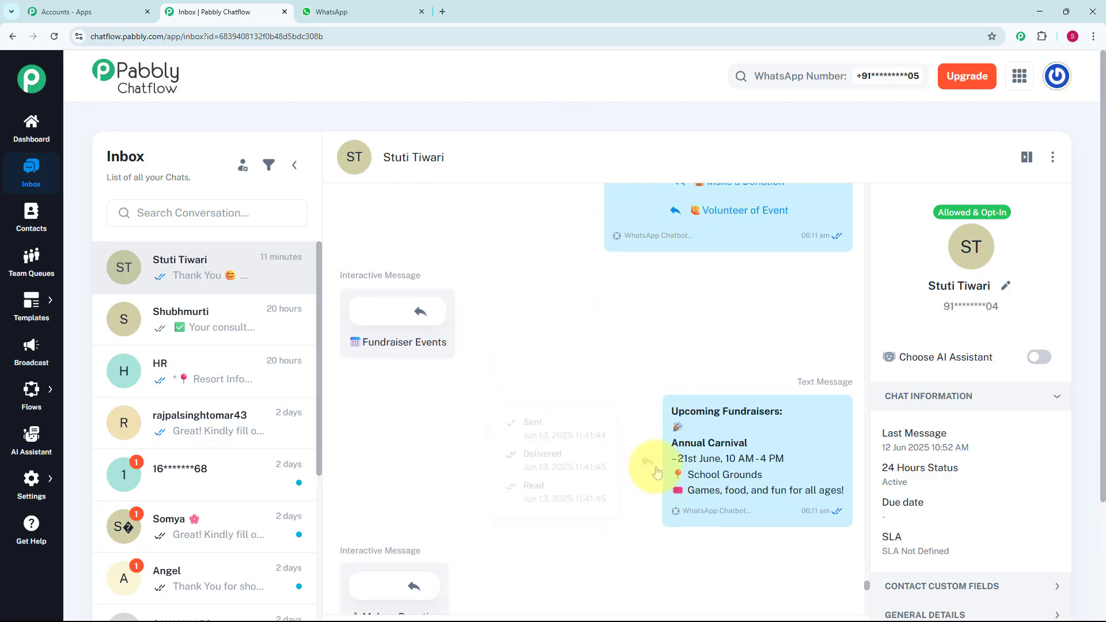
{"action": "mouse_move", "coordinate": [715, 411]}
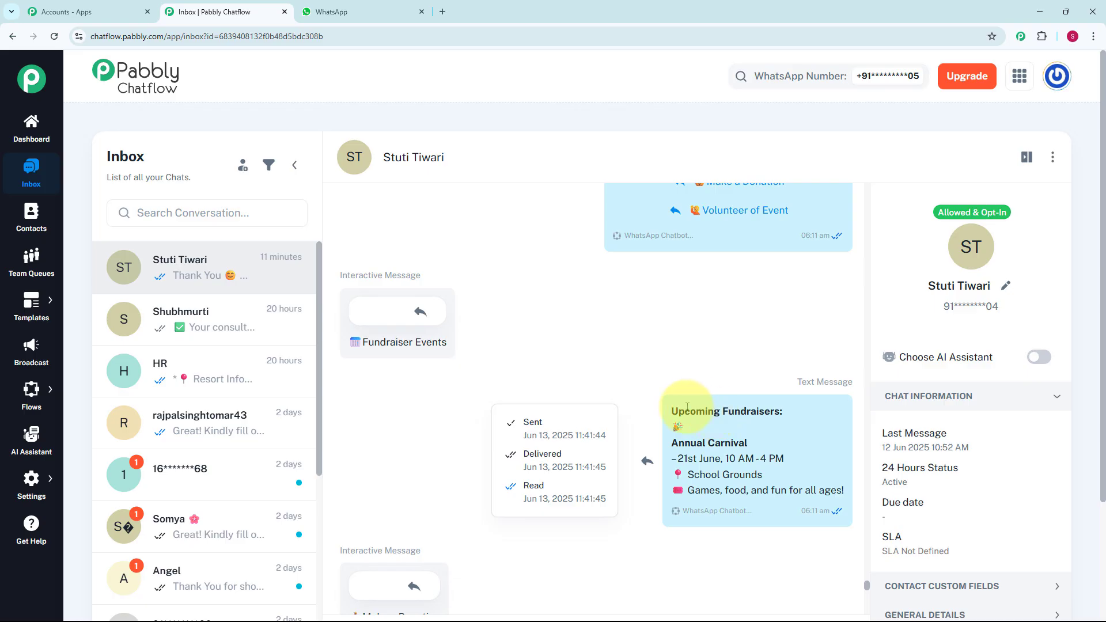
{"action": "scroll", "coordinate": [621, 375], "scroll_direction": "down", "scroll_amount": 3}
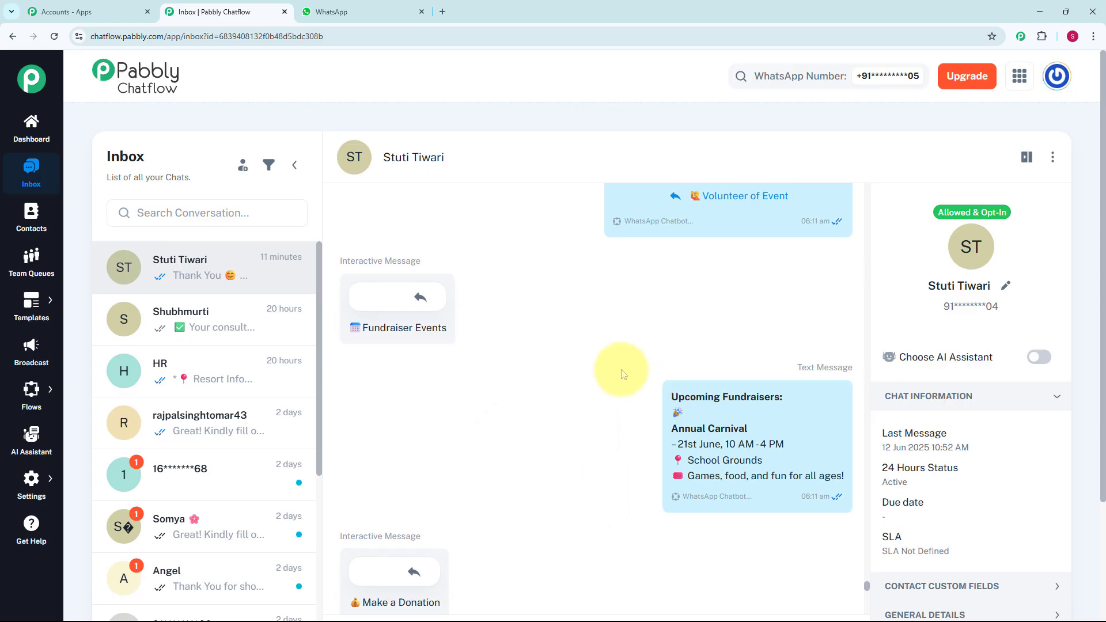
{"action": "scroll", "coordinate": [621, 374], "scroll_direction": "down", "scroll_amount": 2}
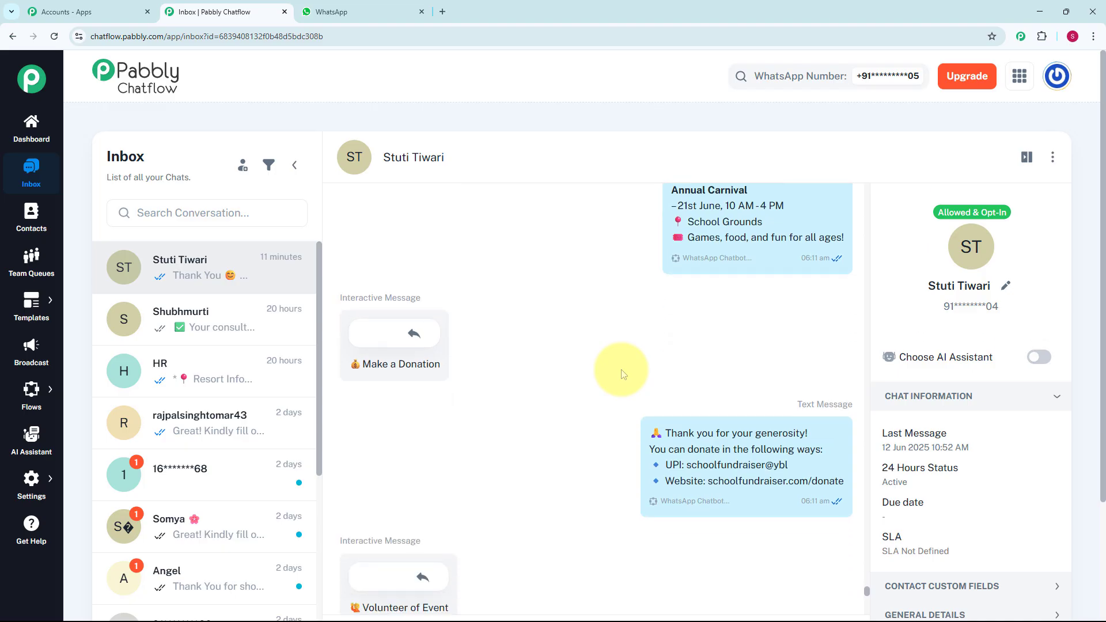
{"action": "scroll", "coordinate": [622, 375], "scroll_direction": "down", "scroll_amount": 2}
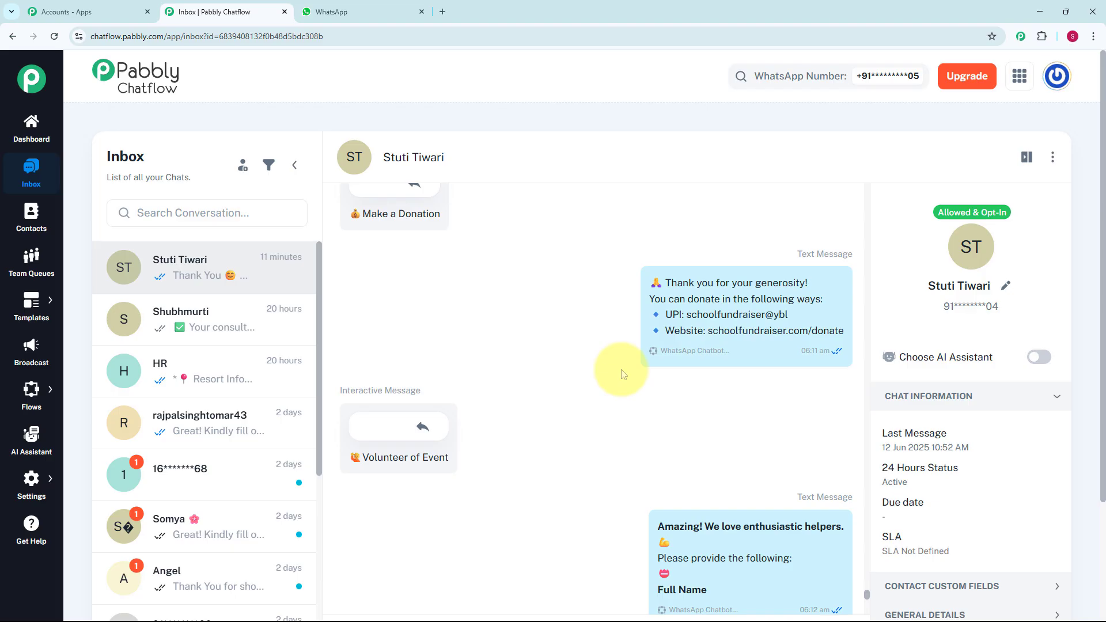
{"action": "scroll", "coordinate": [622, 374], "scroll_direction": "down", "scroll_amount": 3}
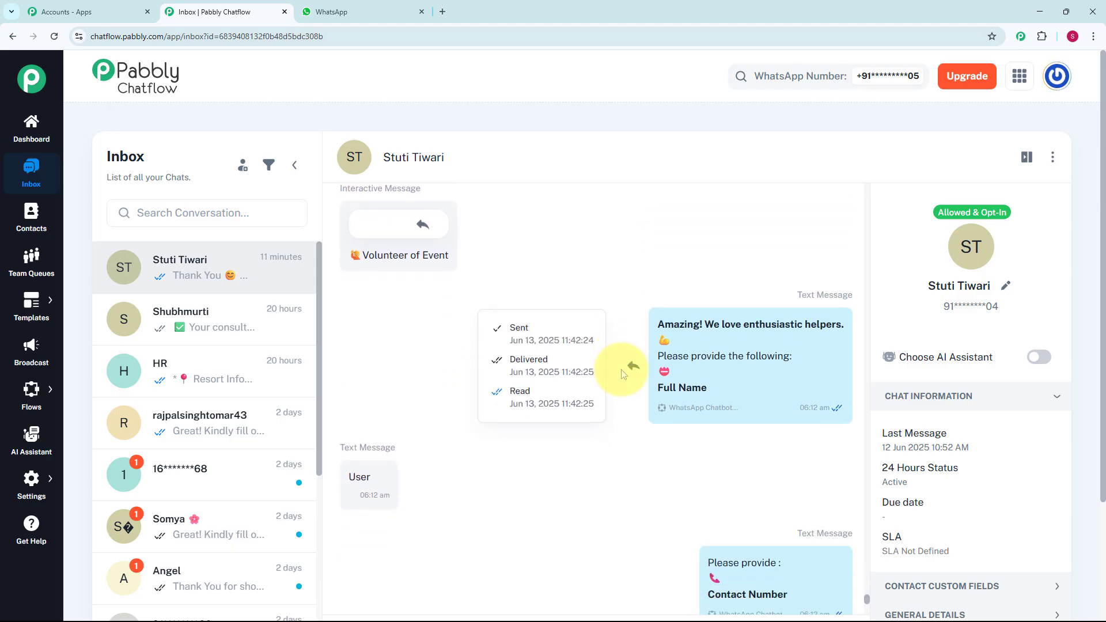
{"action": "scroll", "coordinate": [621, 375], "scroll_direction": "down", "scroll_amount": 4}
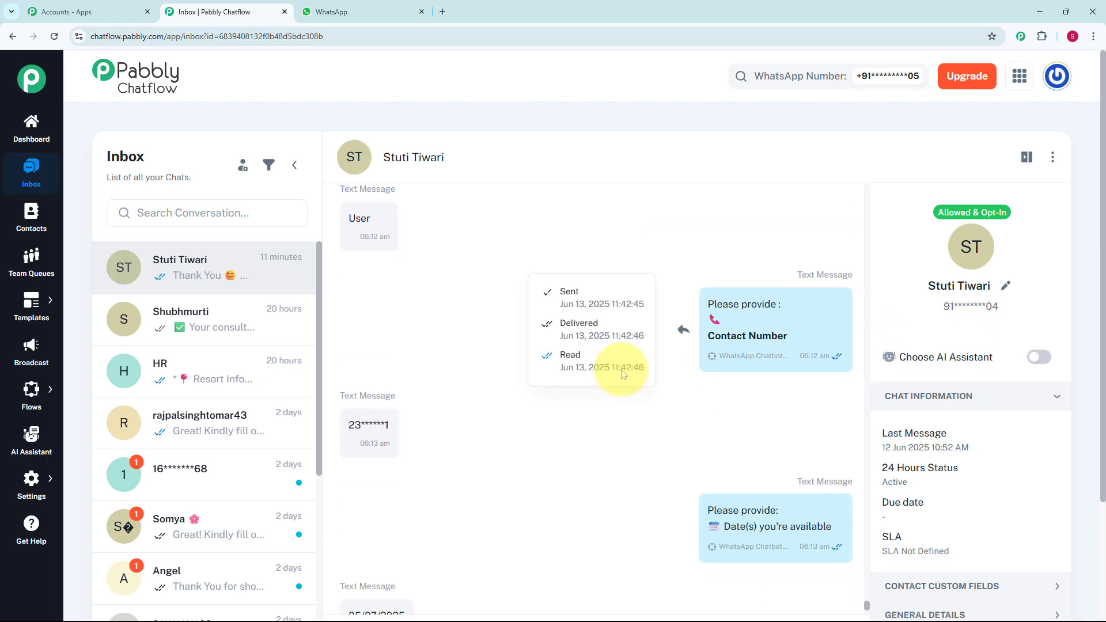
{"action": "scroll", "coordinate": [621, 375], "scroll_direction": "down", "scroll_amount": 5}
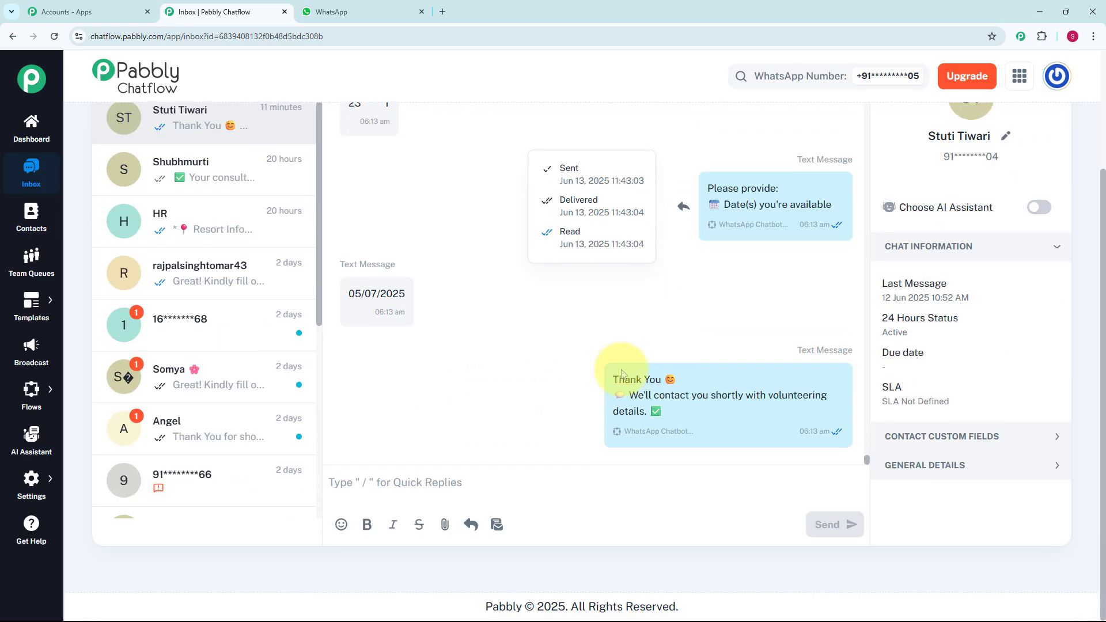
{"action": "mouse_move", "coordinate": [621, 374]}
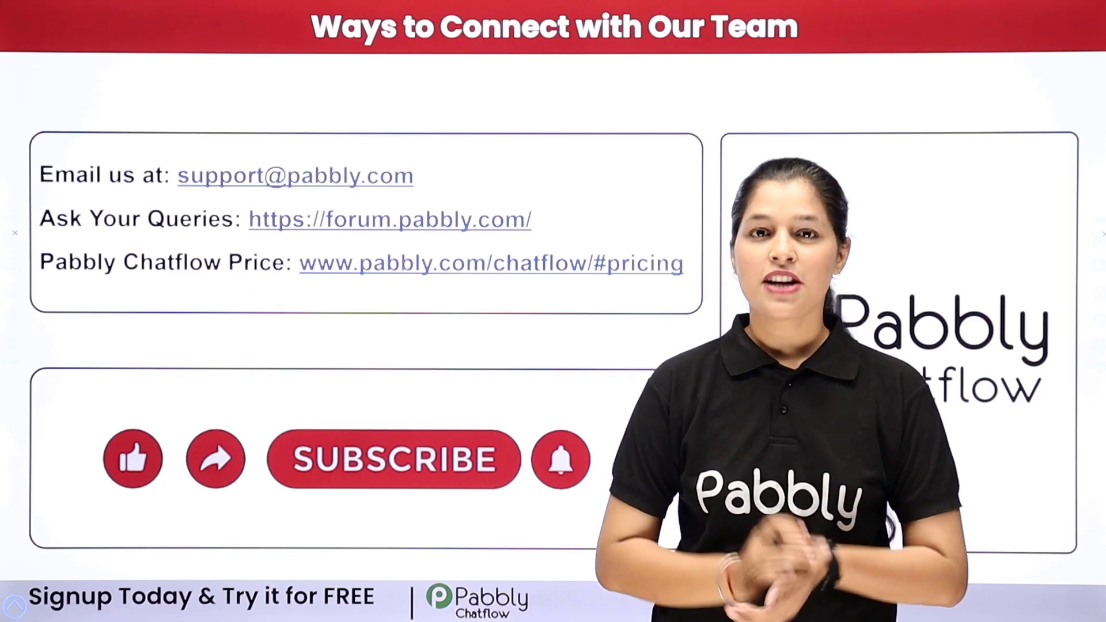